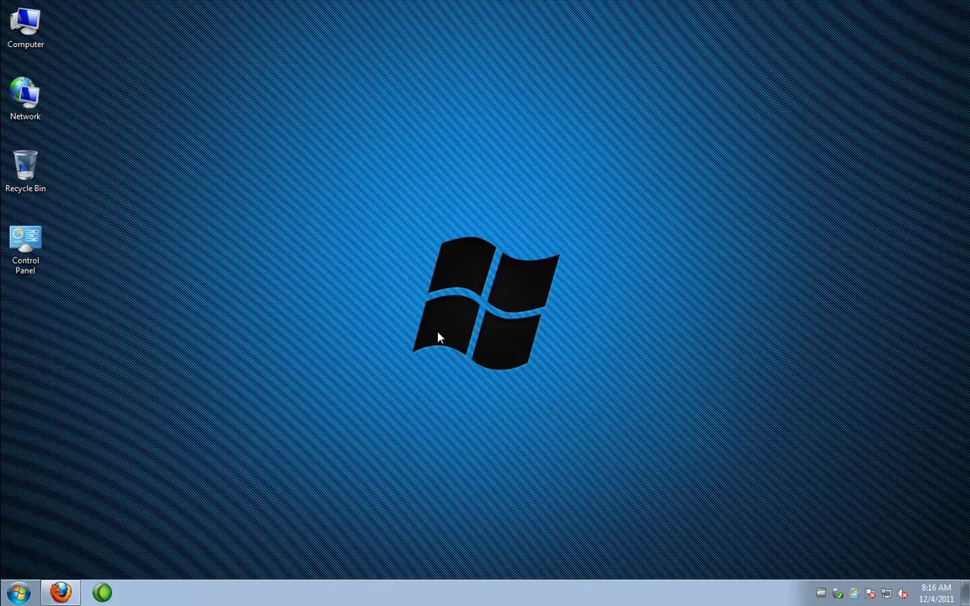
- Bring back Firefox and go to the Driver Signature Enforcement Overrider download page on NGOHQ
left_click(61, 594)
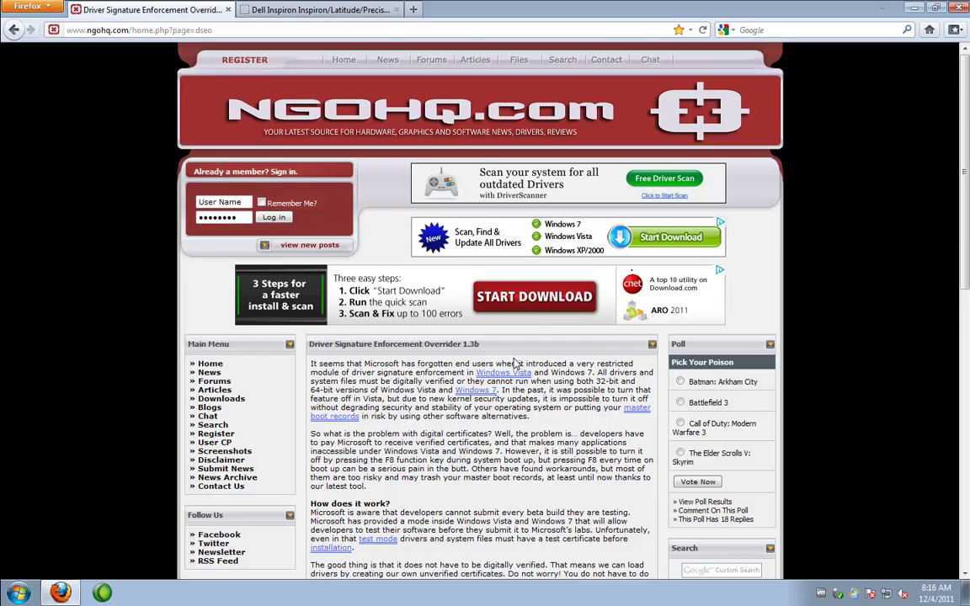
scroll(516, 361, "down", 3)
scroll(515, 360, "down", 2)
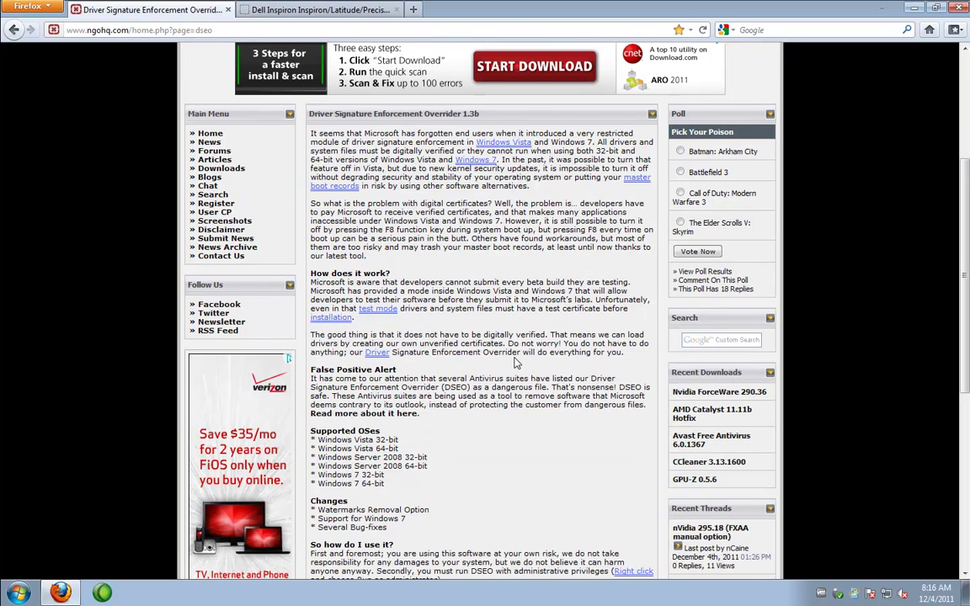
scroll(515, 362, "down", 5)
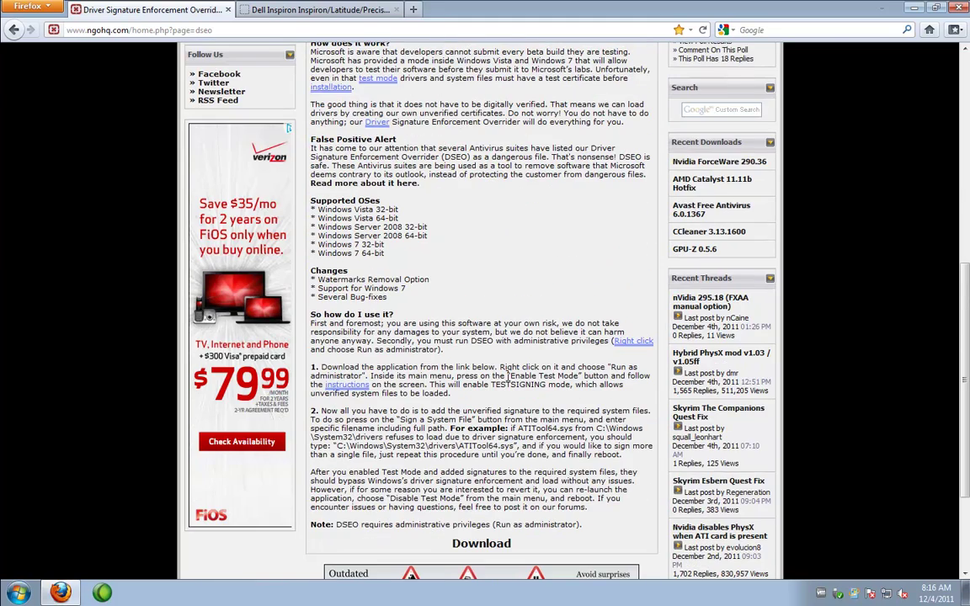
scroll(457, 362, "down", 3)
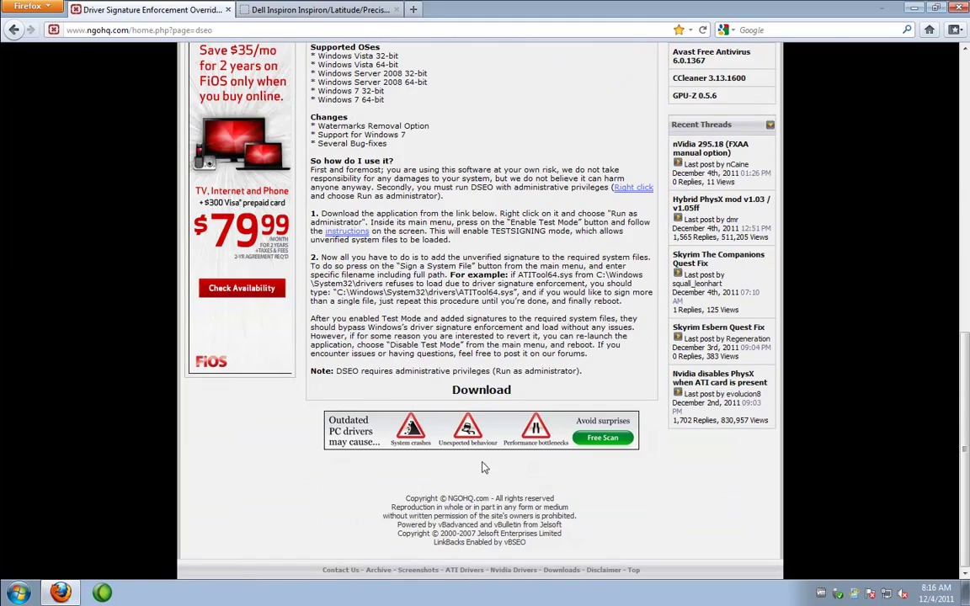
left_click(482, 392)
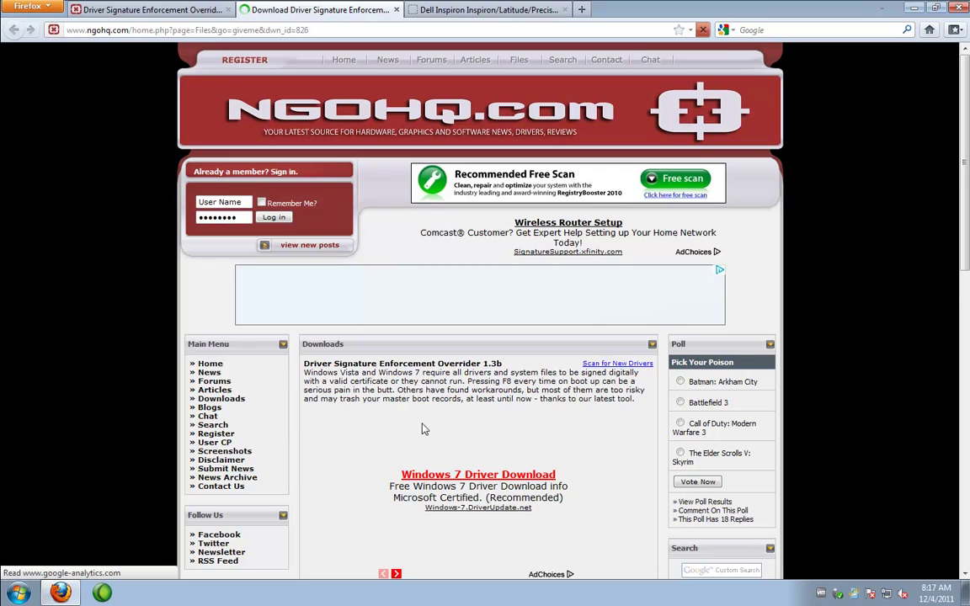
- Accept the licence for dseo13b.exe, dismiss its save prompt, and switch to the diefer.de tab
scroll(418, 435, "down", 2)
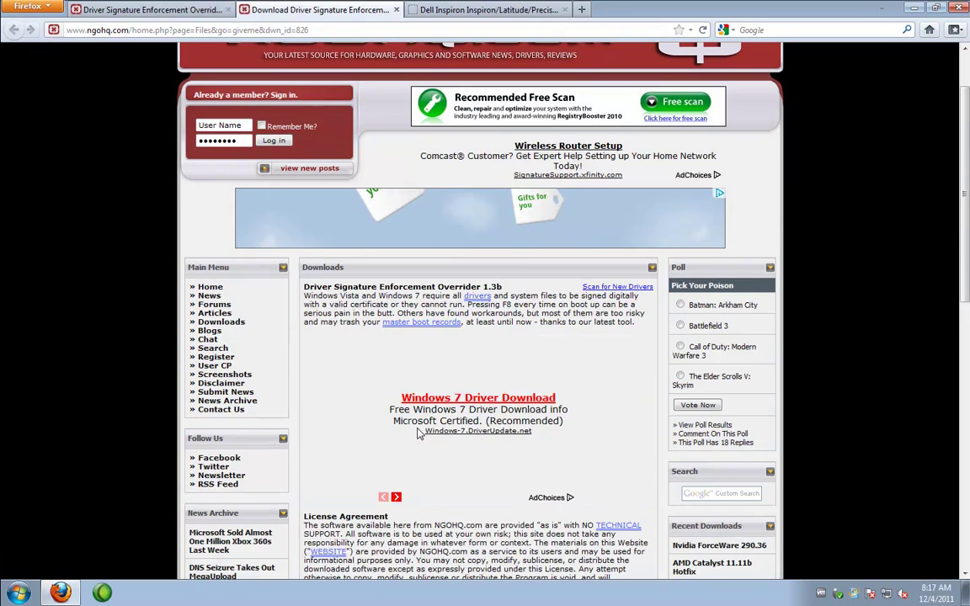
scroll(419, 434, "down", 6)
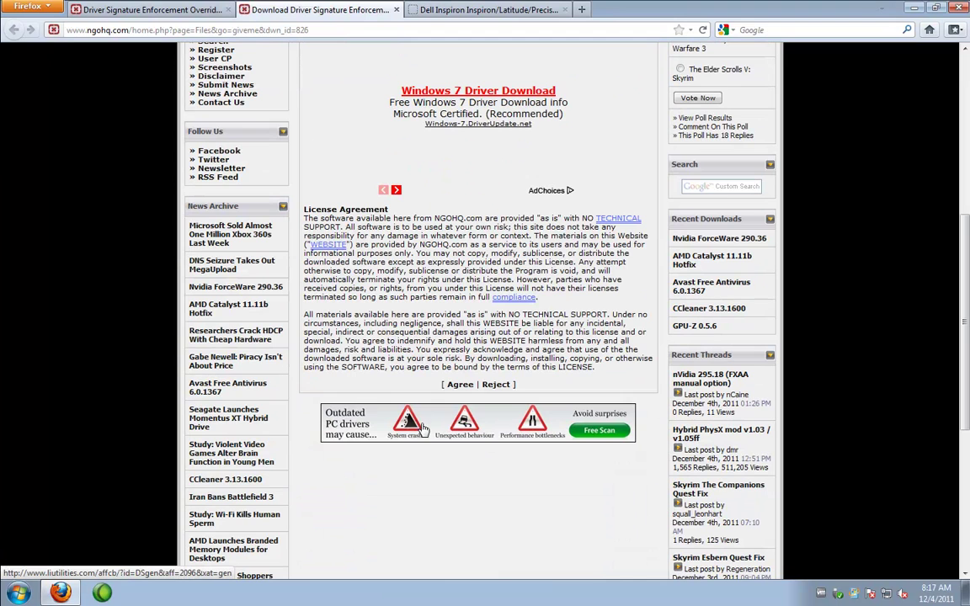
left_click(460, 385)
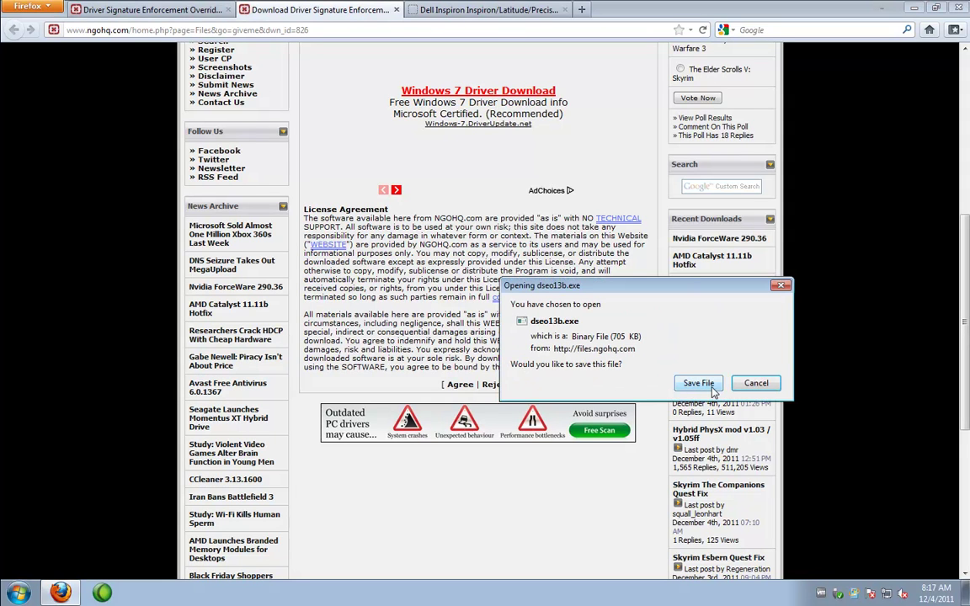
left_click(756, 384)
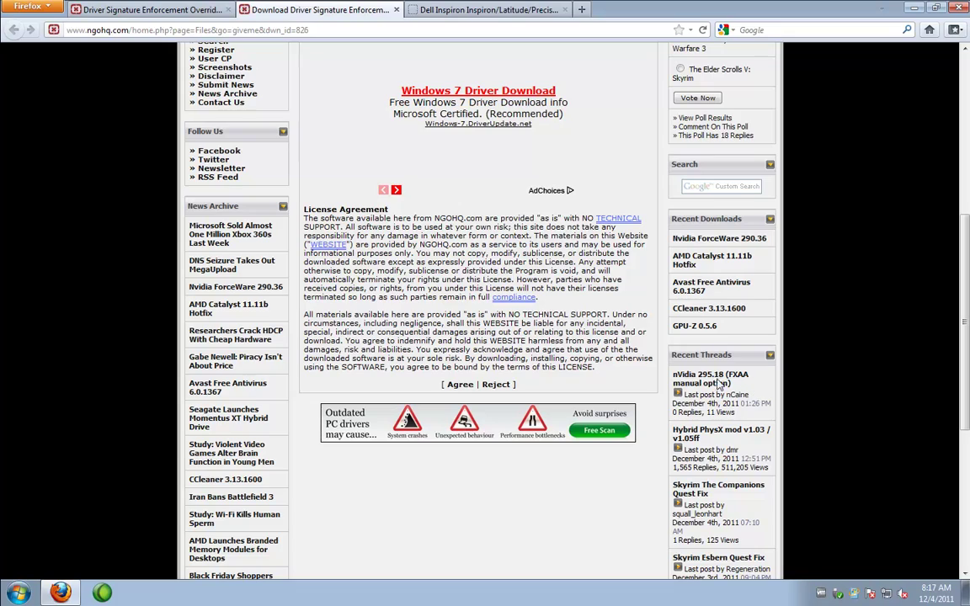
left_click(459, 11)
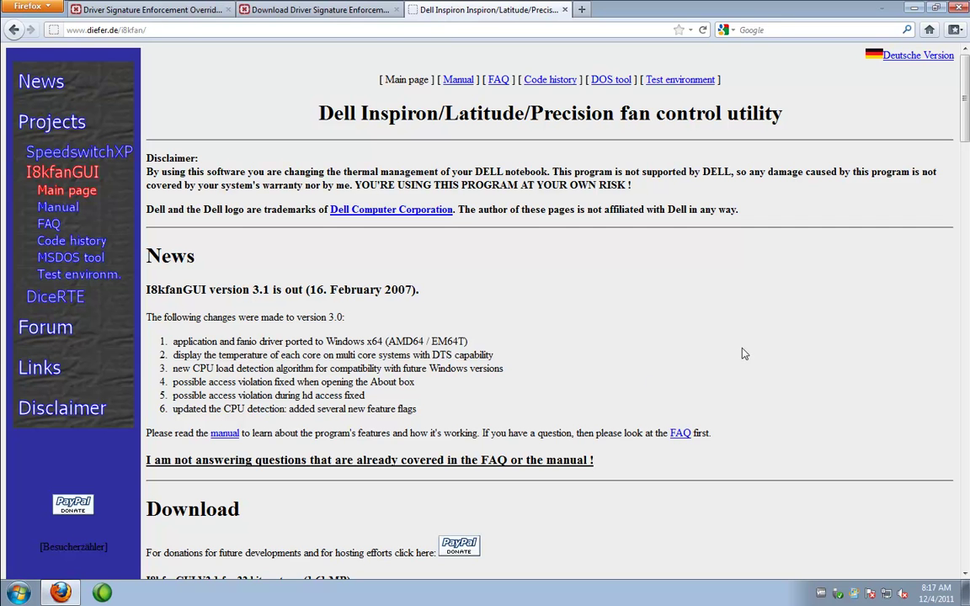
- Request the I8kfanGUI V3.1 x64 download, dismiss the i8kfangui31_x64.exe save prompt, and close Firefox
scroll(743, 354, "down", 5)
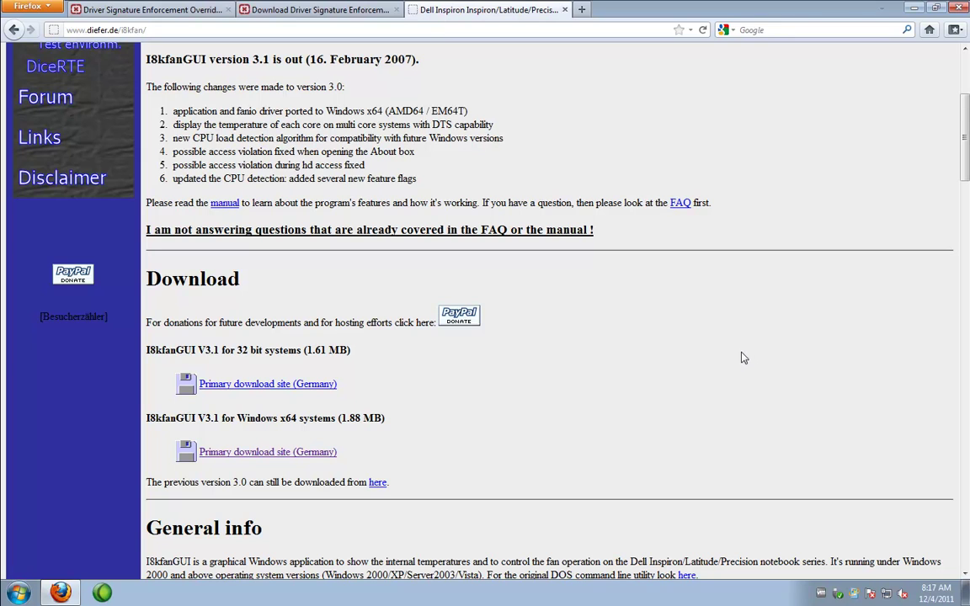
left_click(317, 462)
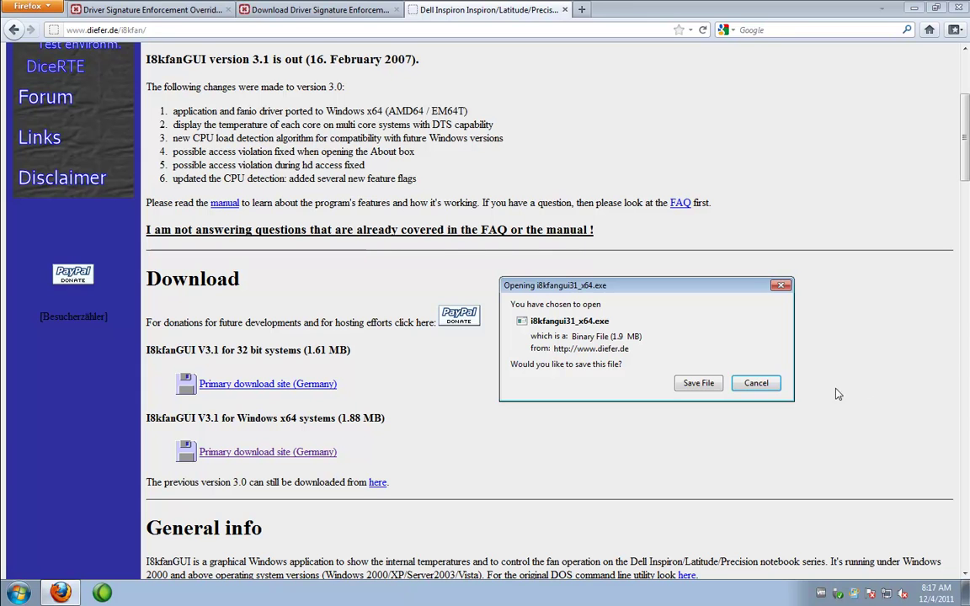
left_click(760, 390)
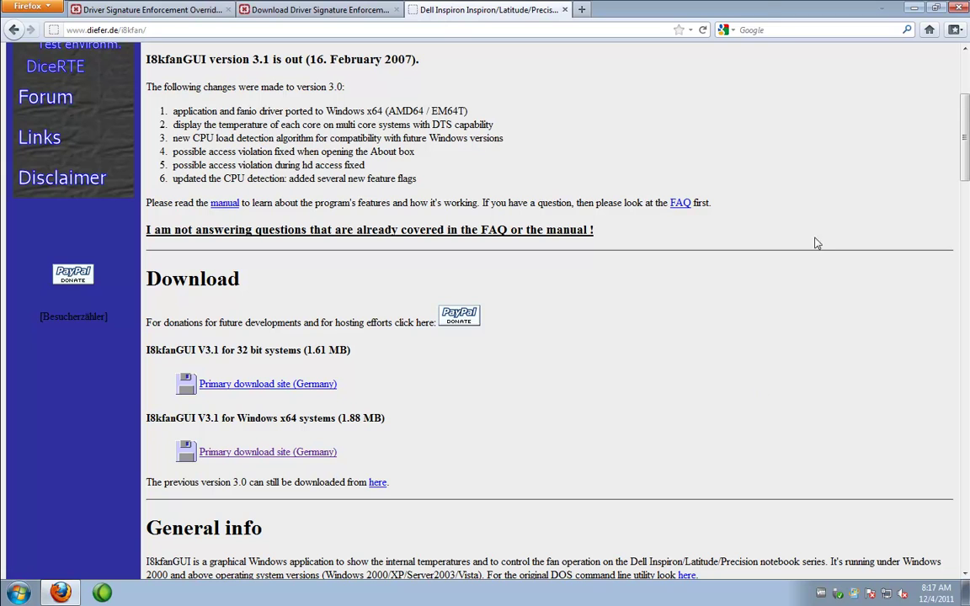
left_click(959, 9)
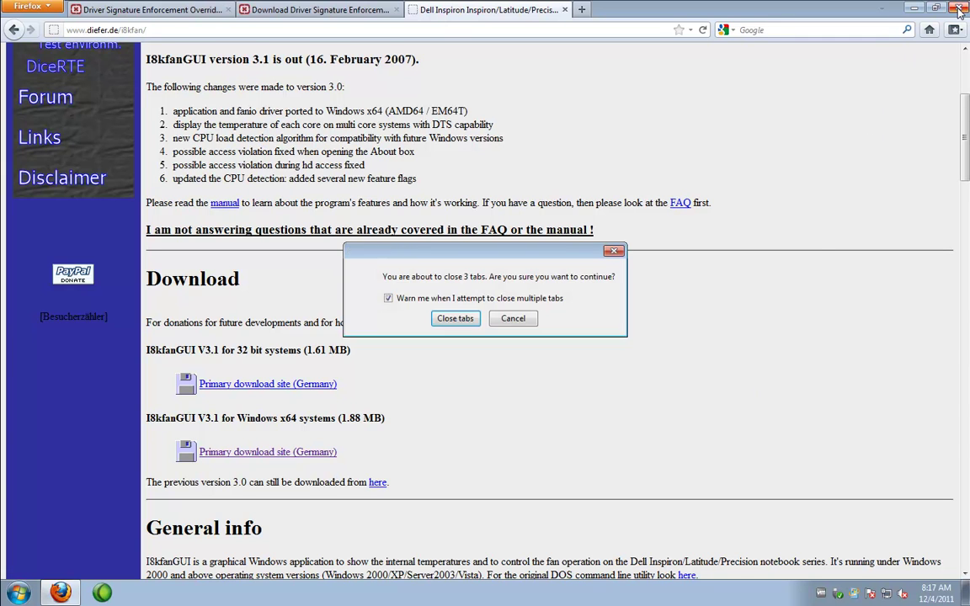
- Confirm closing all three tabs, restart Windows, and highlight Disable Driver Signature Enforcement at boot
left_click(456, 319)
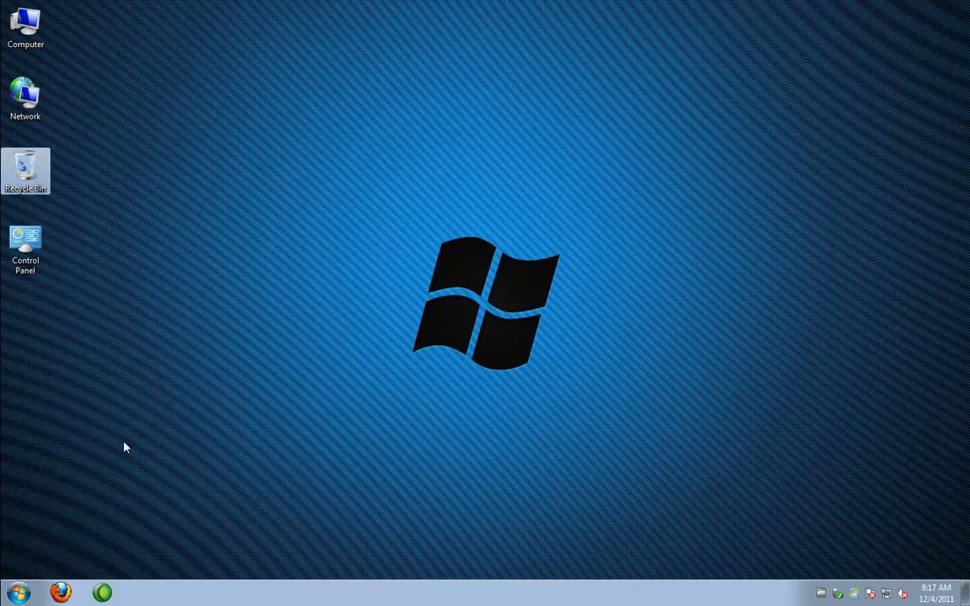
left_click(21, 593)
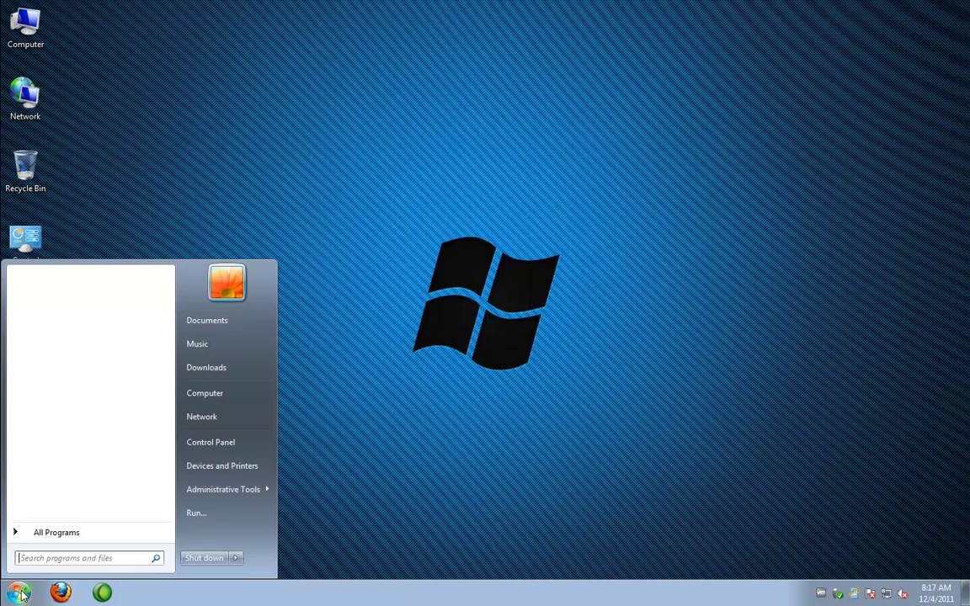
left_click(235, 559)
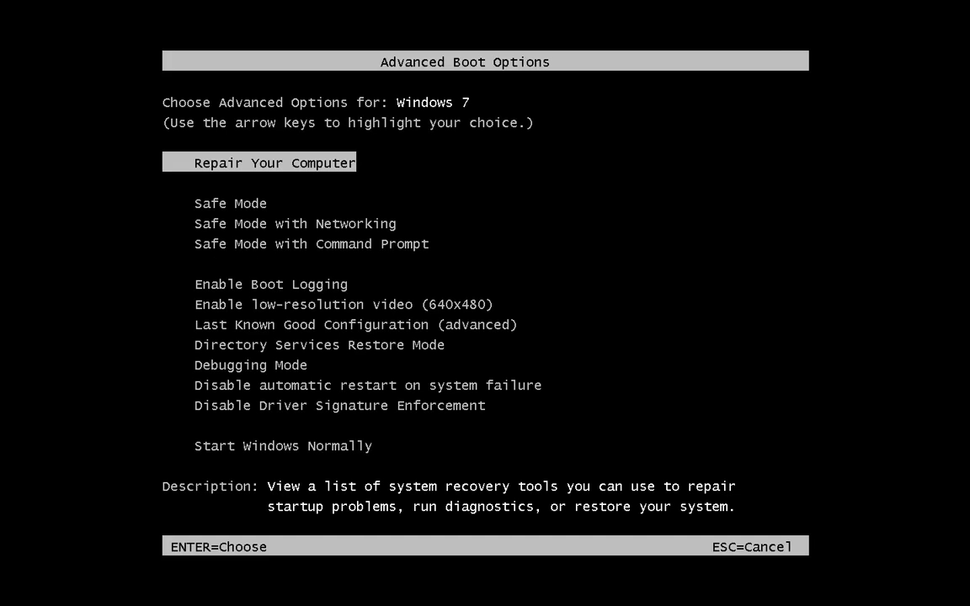
key("Down")
key("Down")
key("Down")
key("Down")
key("Down")
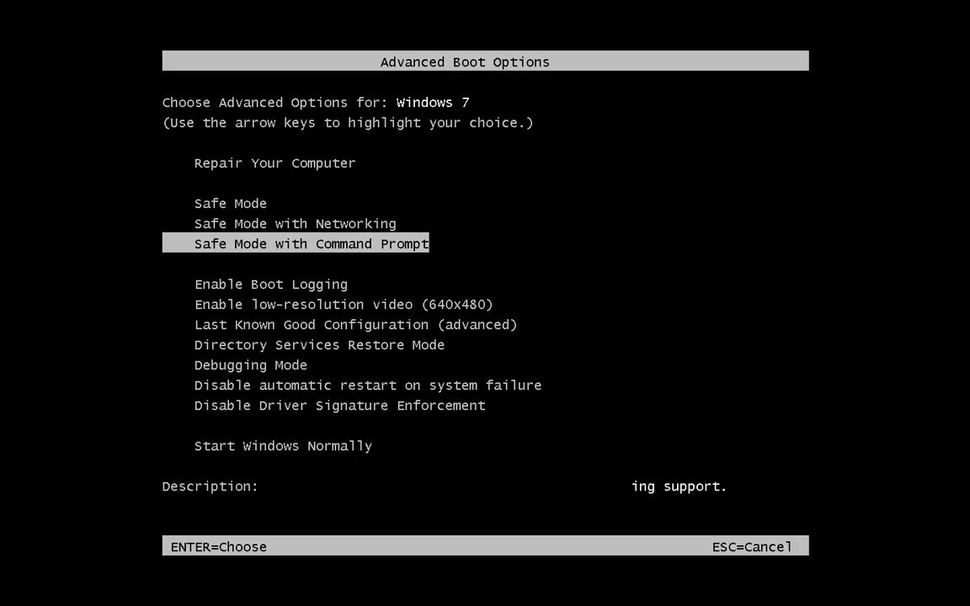
key("Down")
key("Down")
key("Down")
key("Down")
key("Down")
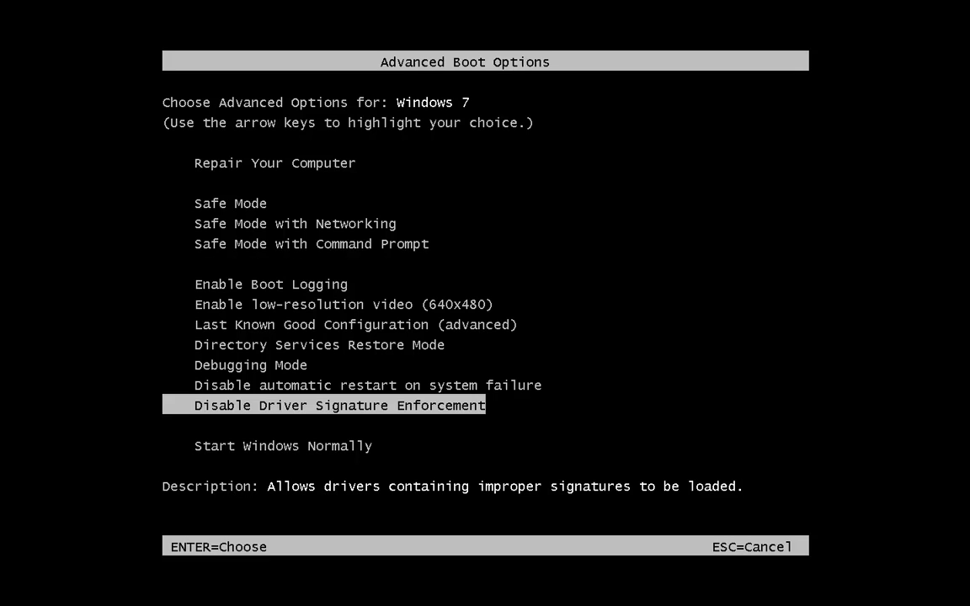
- Boot with driver signature enforcement disabled and sign in with the account password
key("Return")
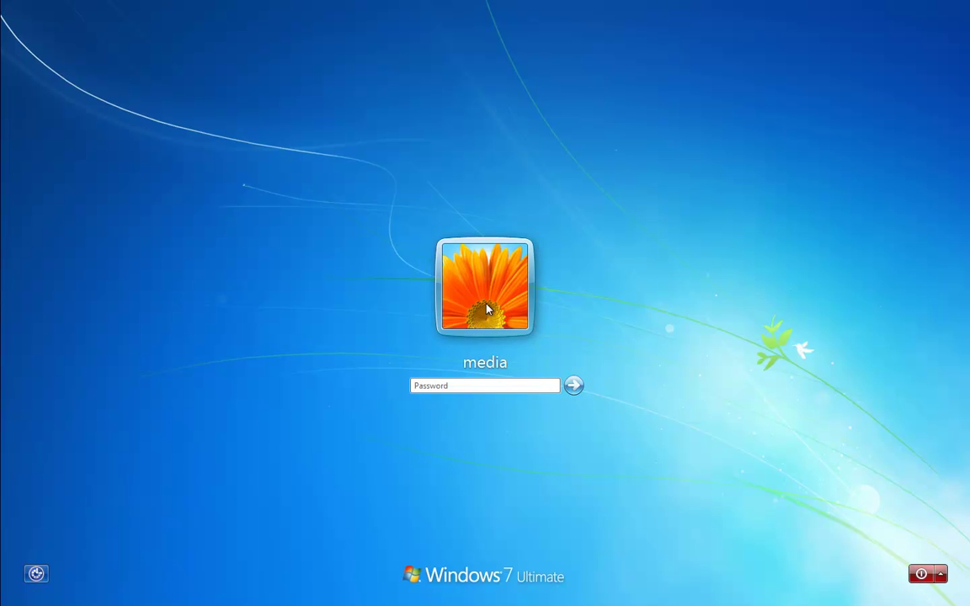
type("******")
key("Return")
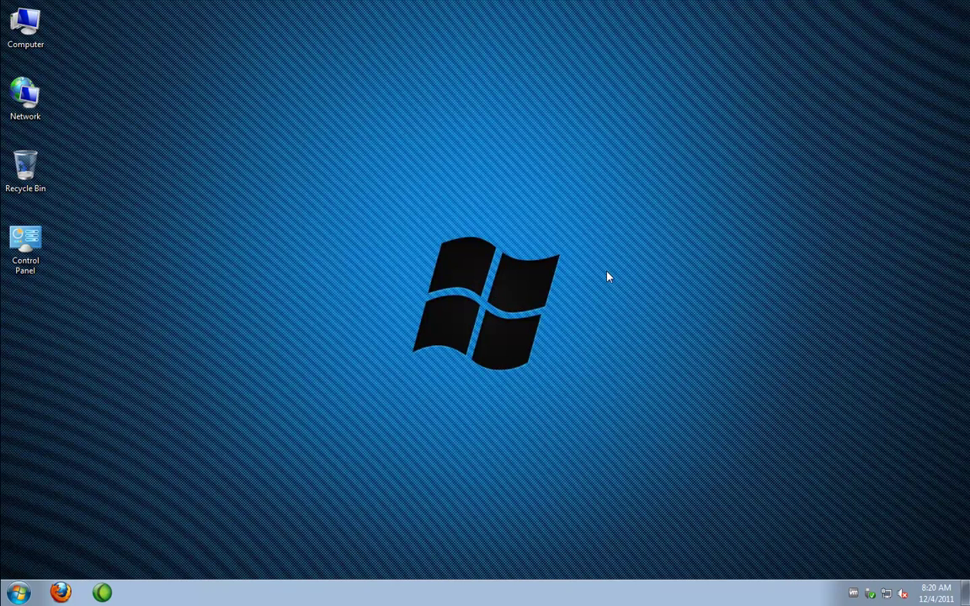
- Run the i8kfangui31_x64 installer from Downloads as administrator
left_click(19, 593)
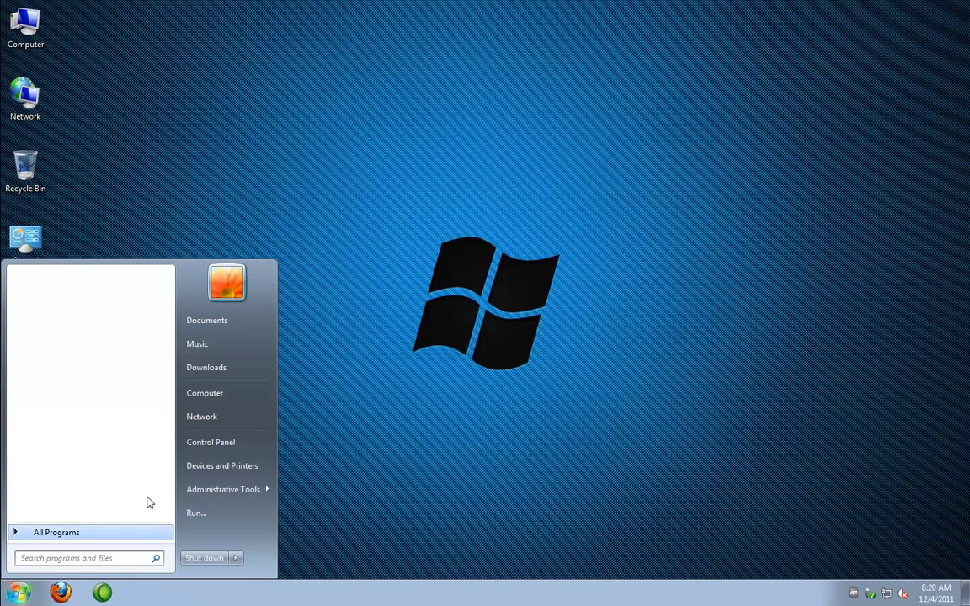
left_click(215, 371)
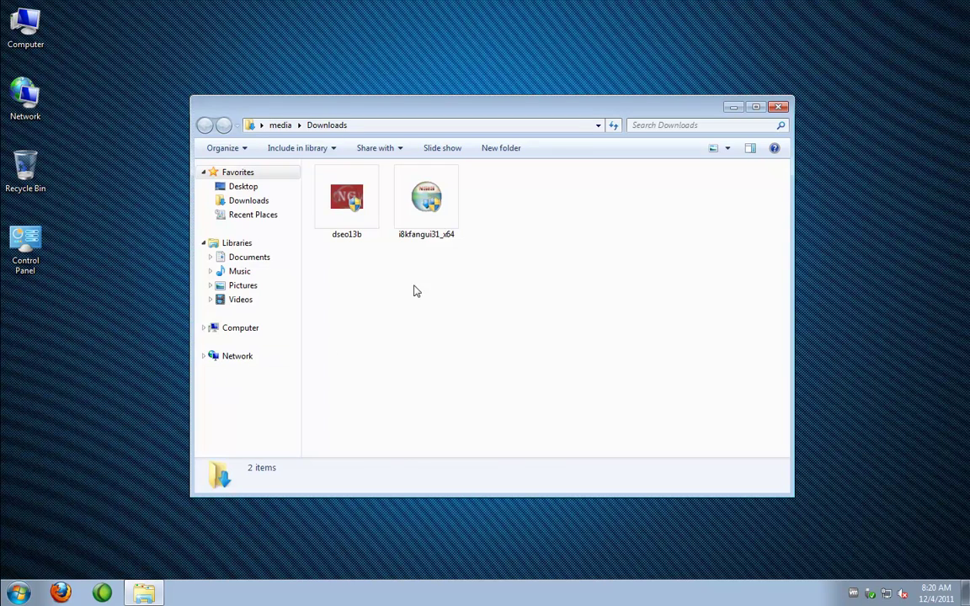
left_click(431, 195)
right_click(429, 192)
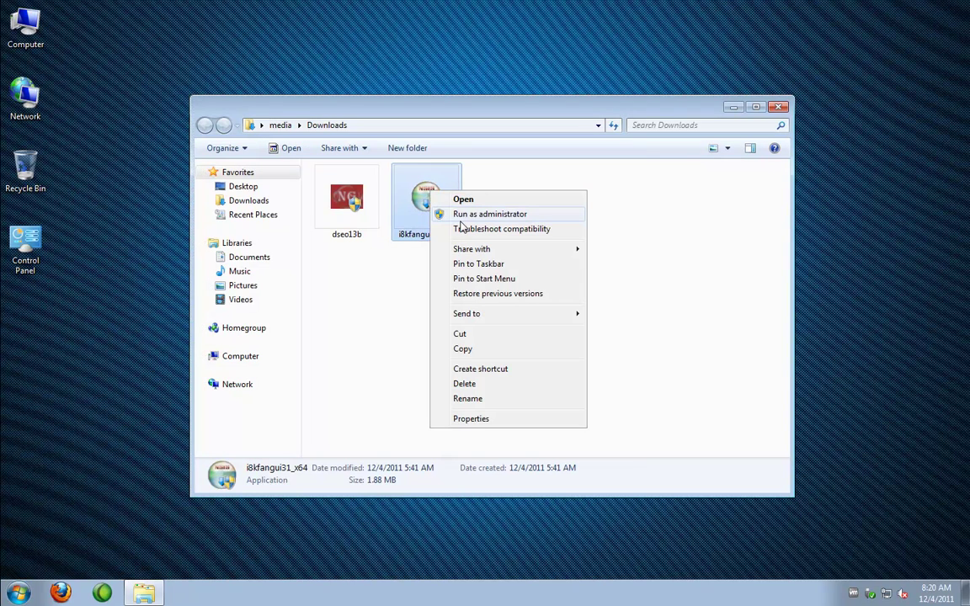
left_click(463, 215)
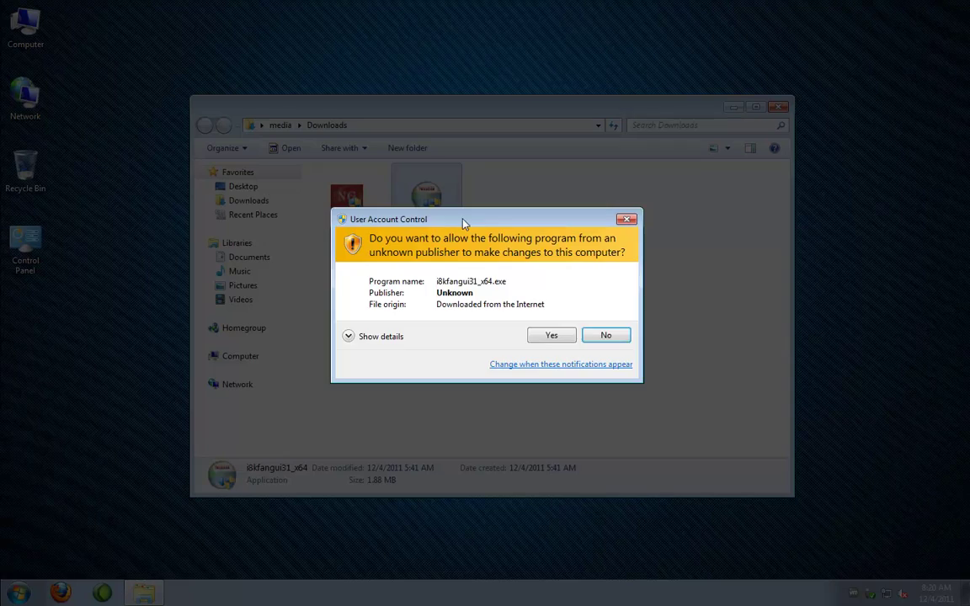
left_click(543, 339)
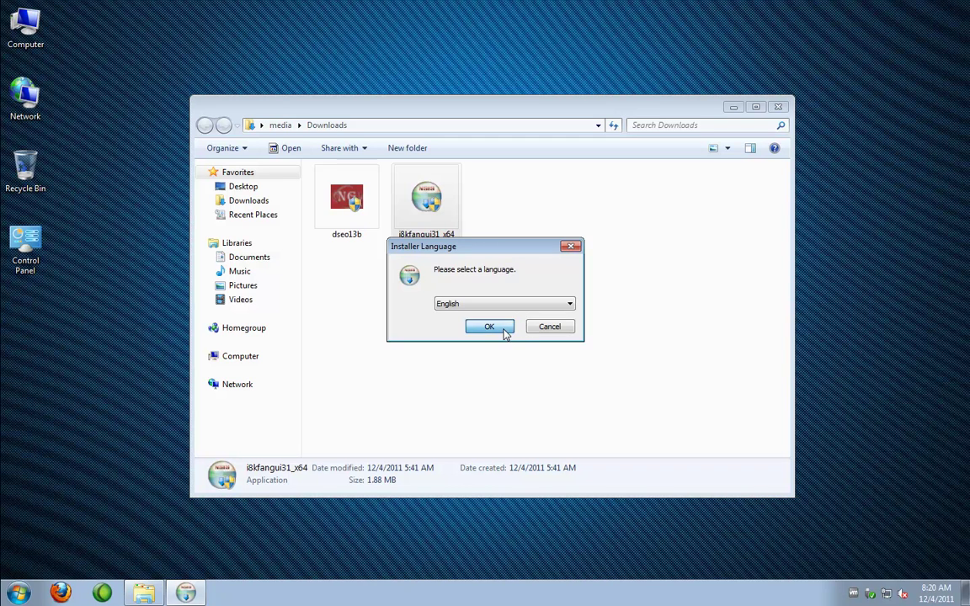
- Install I8kfanGUI 3.1 in English with typical components into the default folder, then dismiss the fanio.sys warning
left_click(504, 332)
left_click(559, 403)
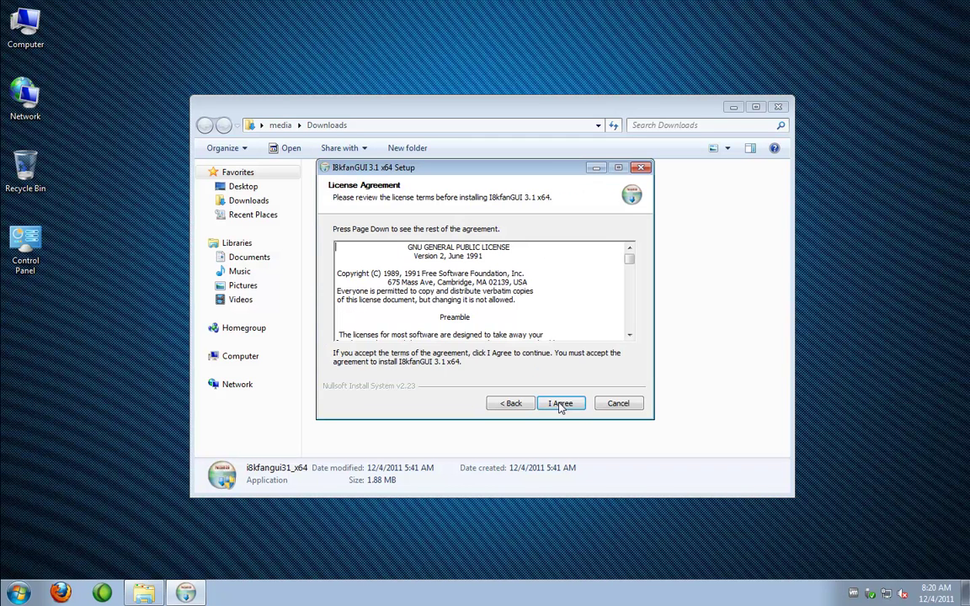
left_click(559, 404)
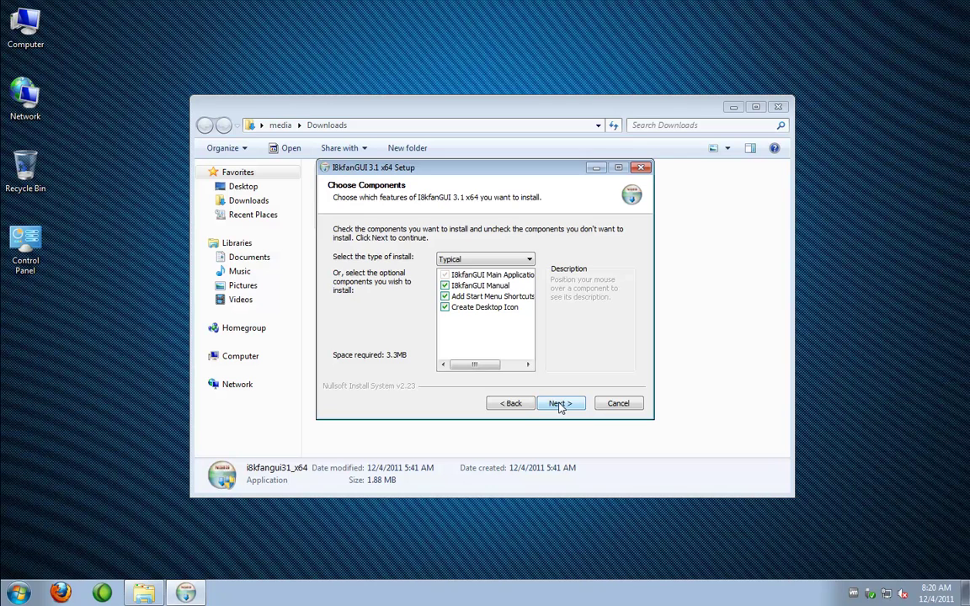
left_click(560, 404)
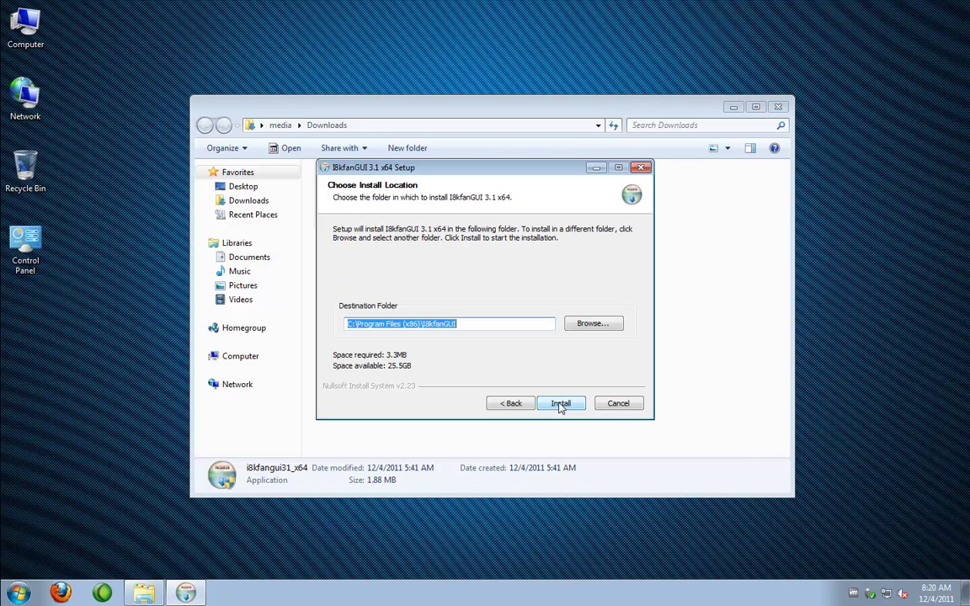
left_click(561, 403)
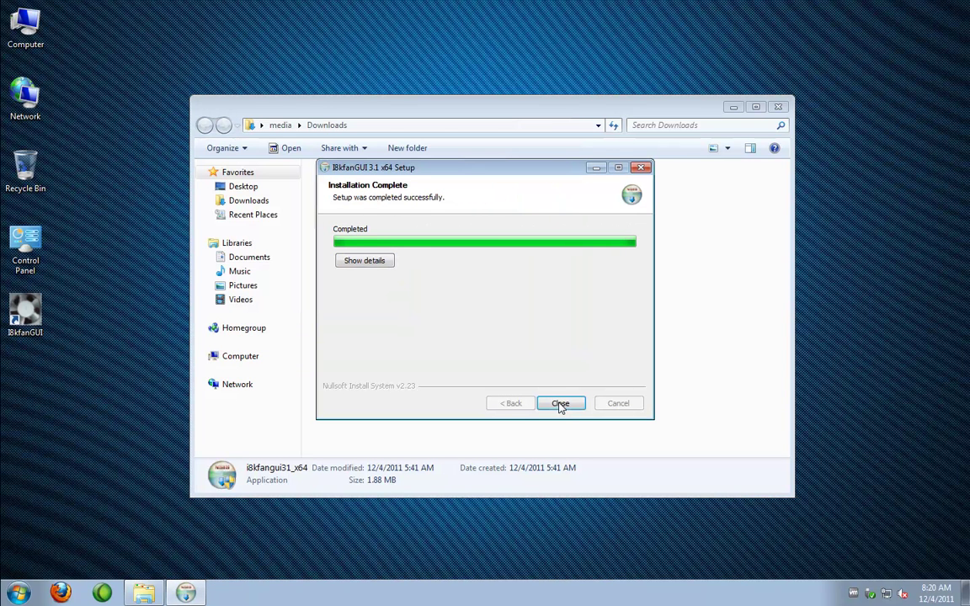
left_click(560, 405)
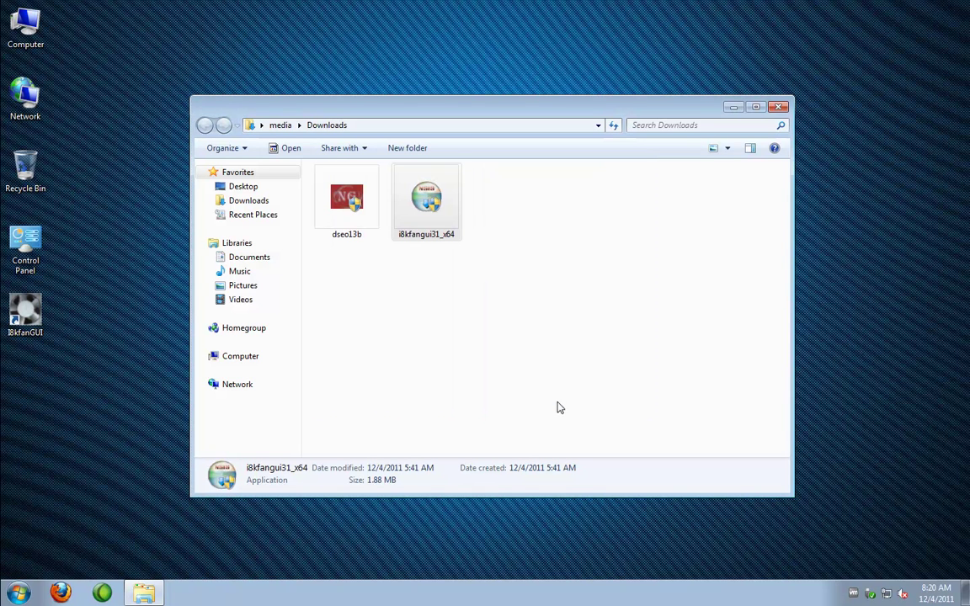
left_click(346, 217)
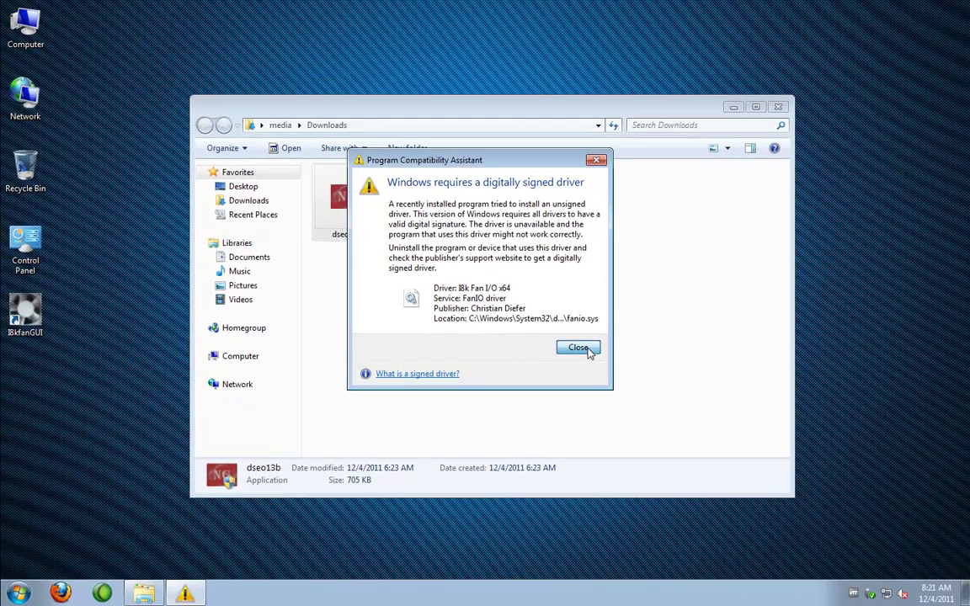
left_click(589, 350)
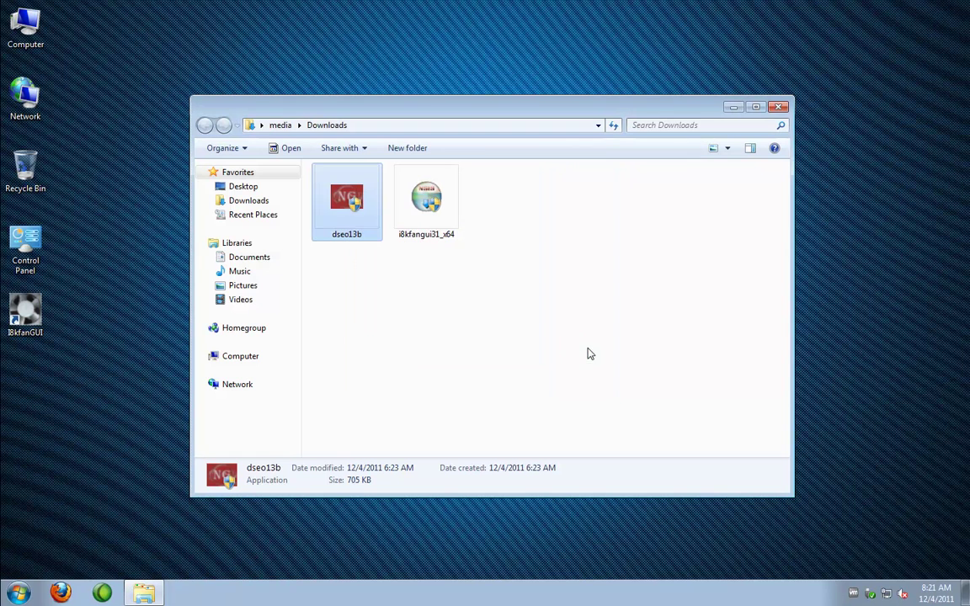
- Run dseo13b as administrator, accept its licence, and choose Sign a System File
right_click(353, 192)
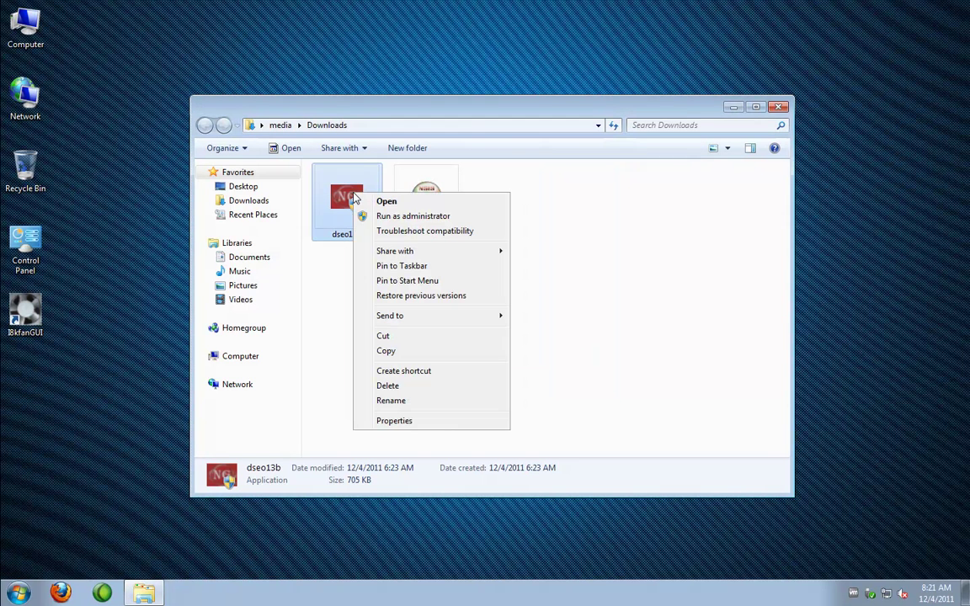
left_click(381, 216)
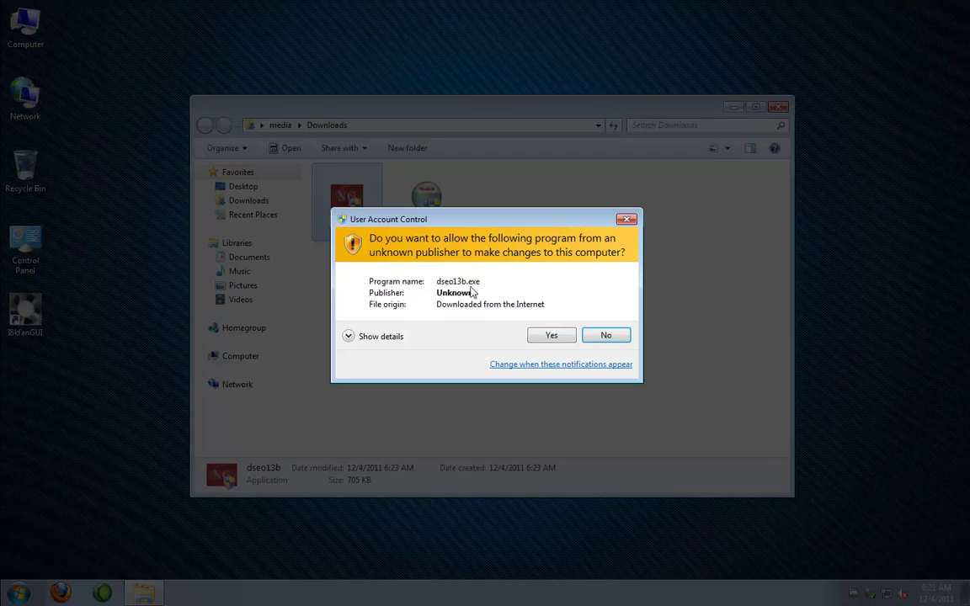
left_click(568, 342)
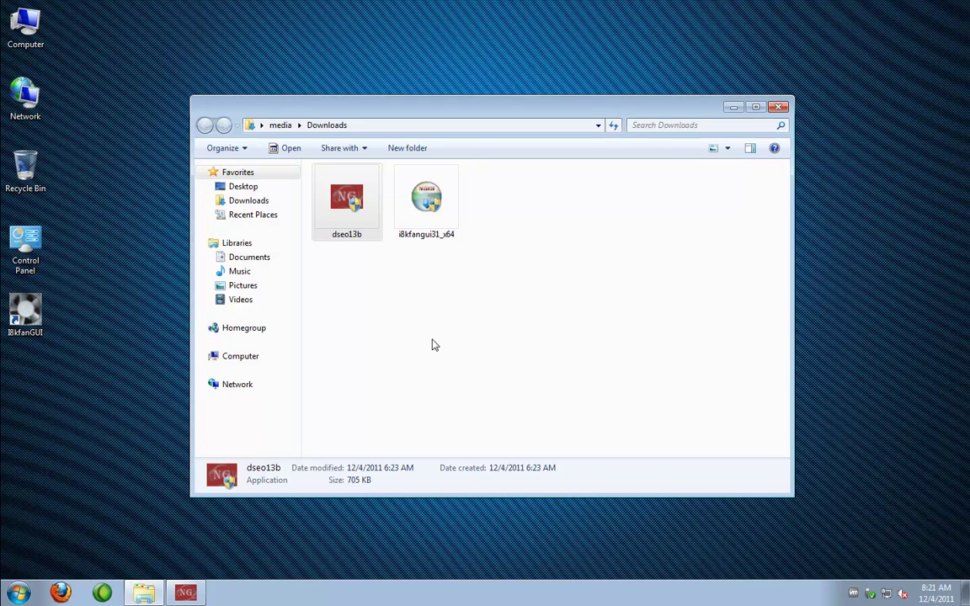
left_click(185, 593)
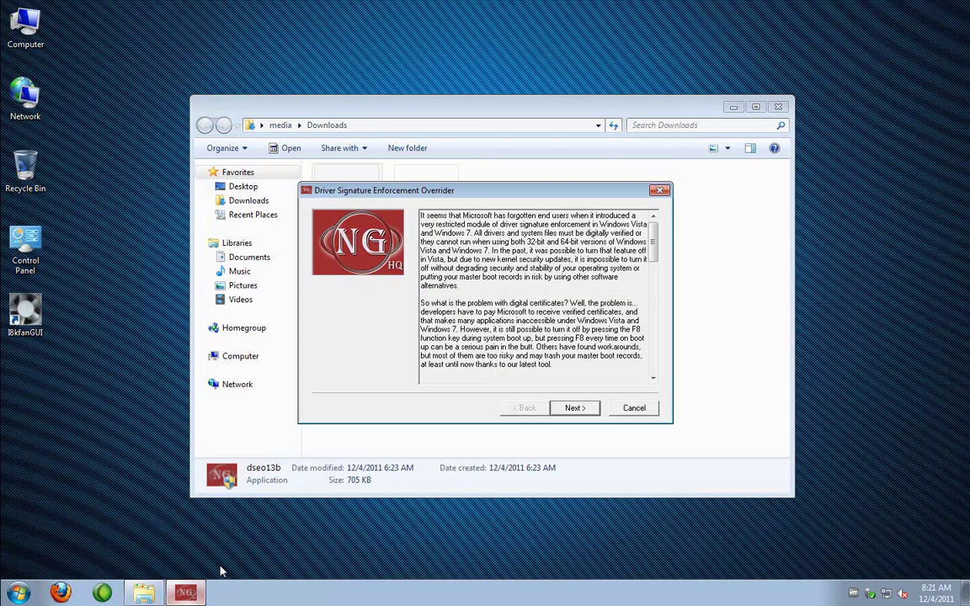
left_click(575, 408)
left_click(575, 408)
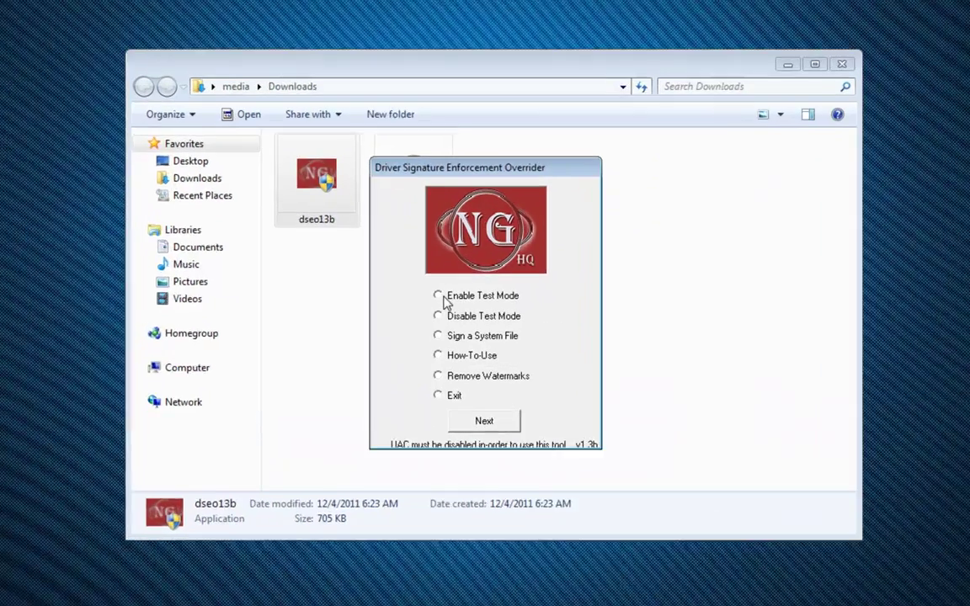
left_click(450, 298)
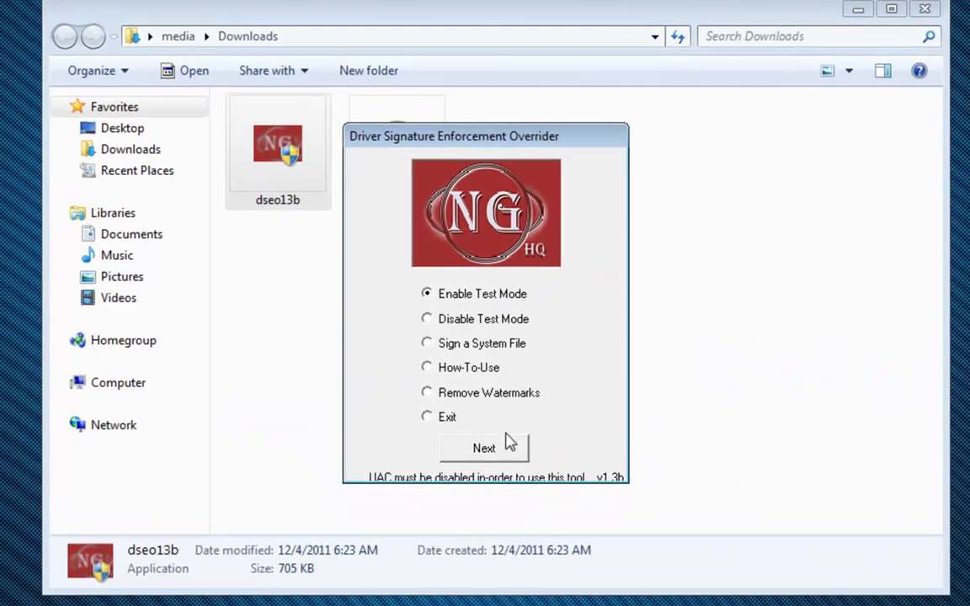
left_click(441, 345)
- Continue to the filename prompt and open the FanIOsys_Locations note from Documents in Notepad
left_click(485, 448)
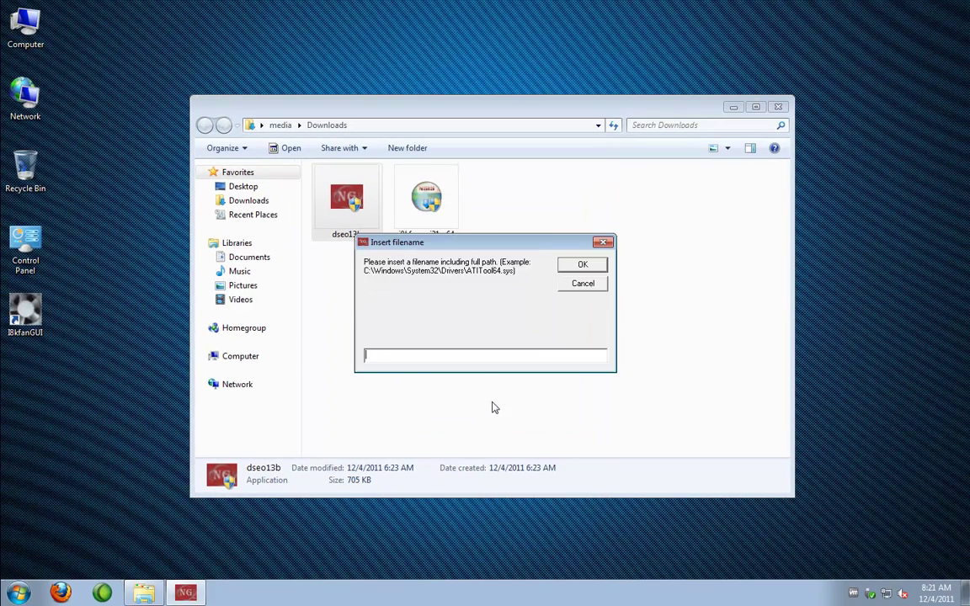
left_click(19, 594)
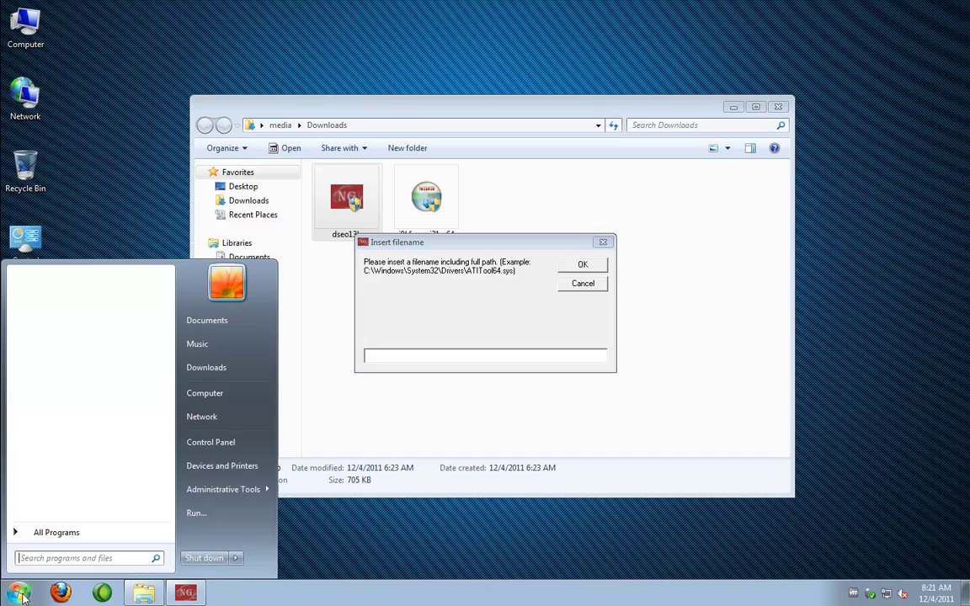
left_click(202, 321)
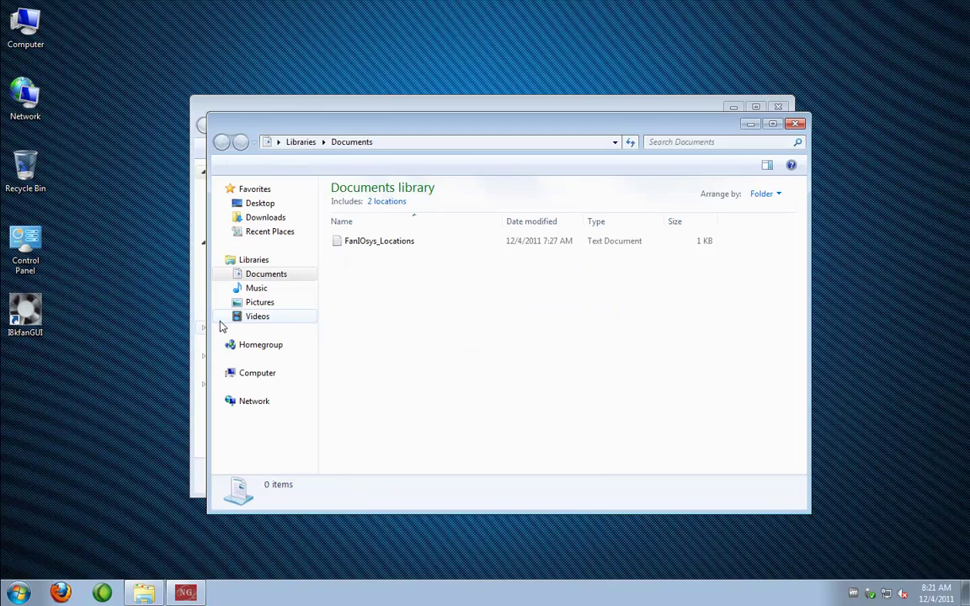
double_click(379, 244)
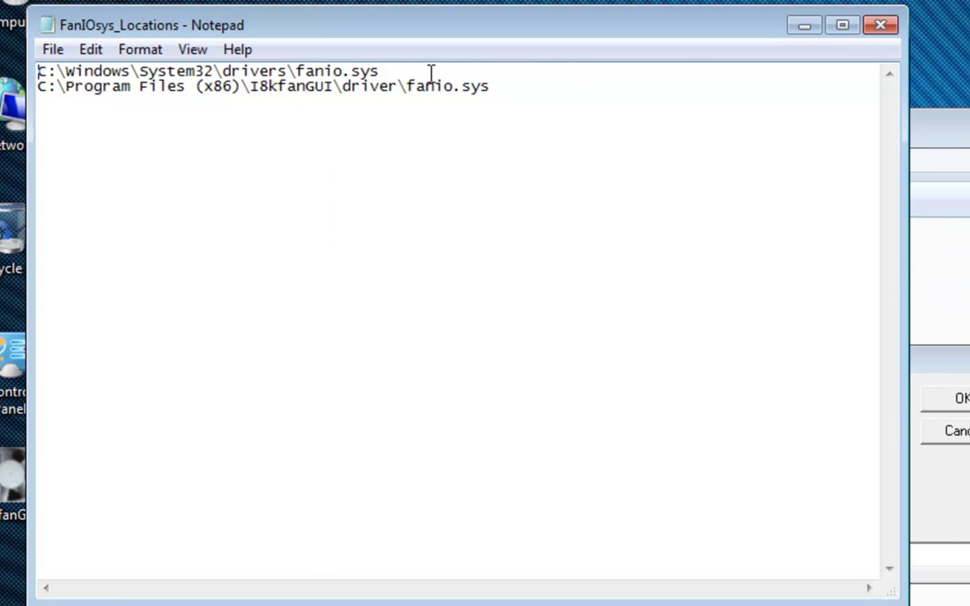
- Copy the C:\Windows\System32\drivers\fanio.sys path and minimize Notepad
left_click_drag(380, 72, 34, 74)
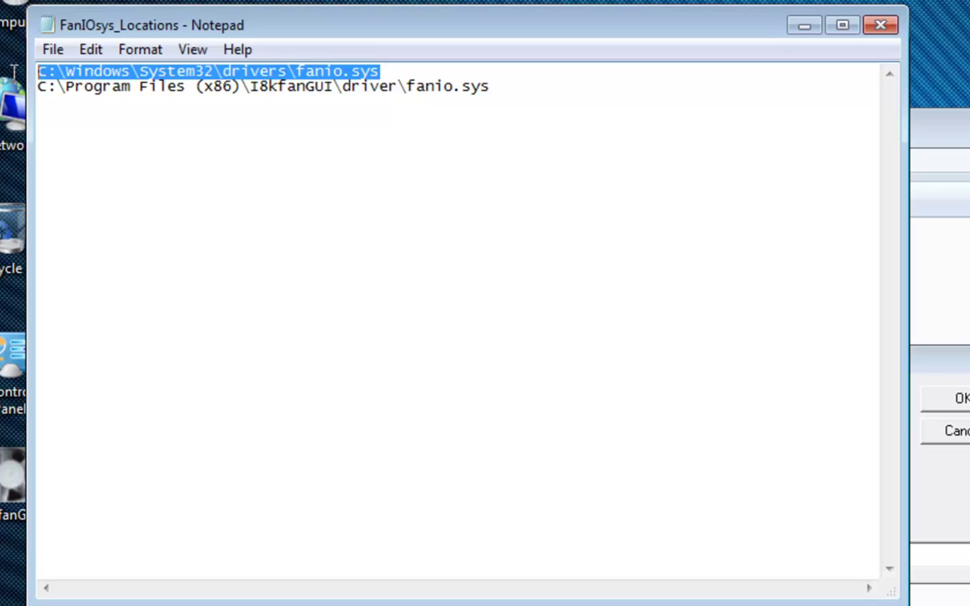
right_click(71, 73)
left_click(129, 147)
left_click(489, 47)
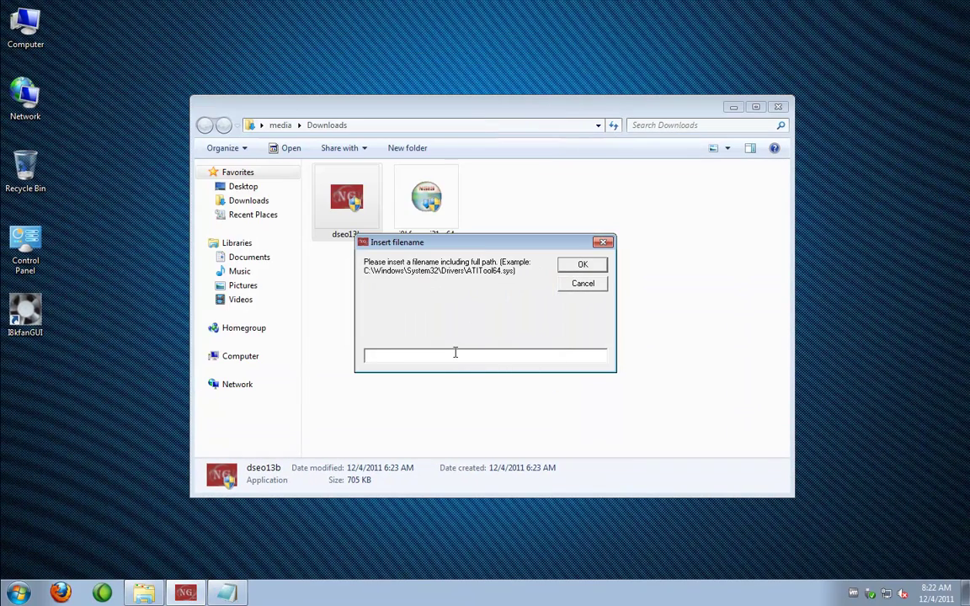
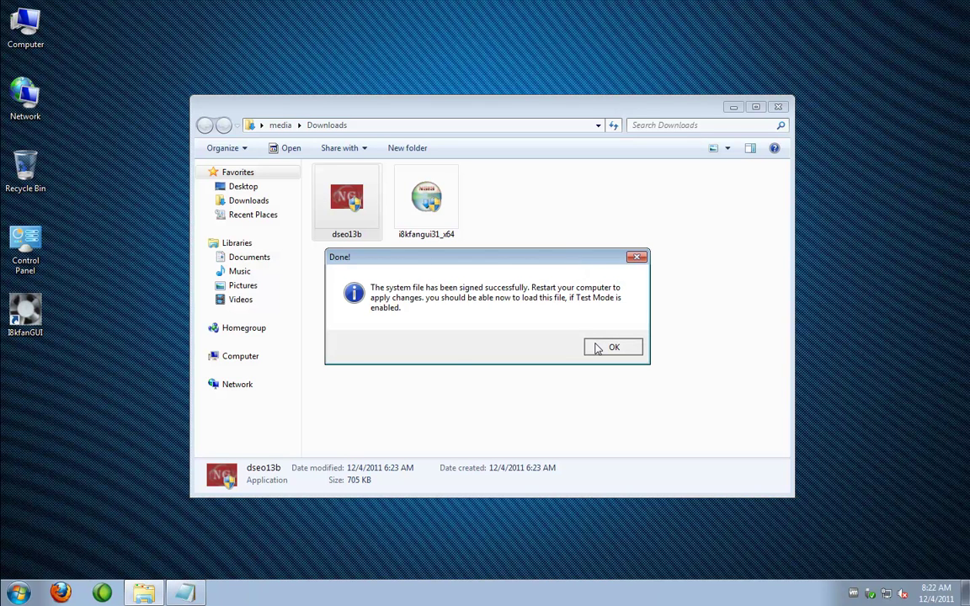
- Enable Test Mode in Driver Signature Enforcement Overrider and acknowledge both confirmation messages
left_click(596, 349)
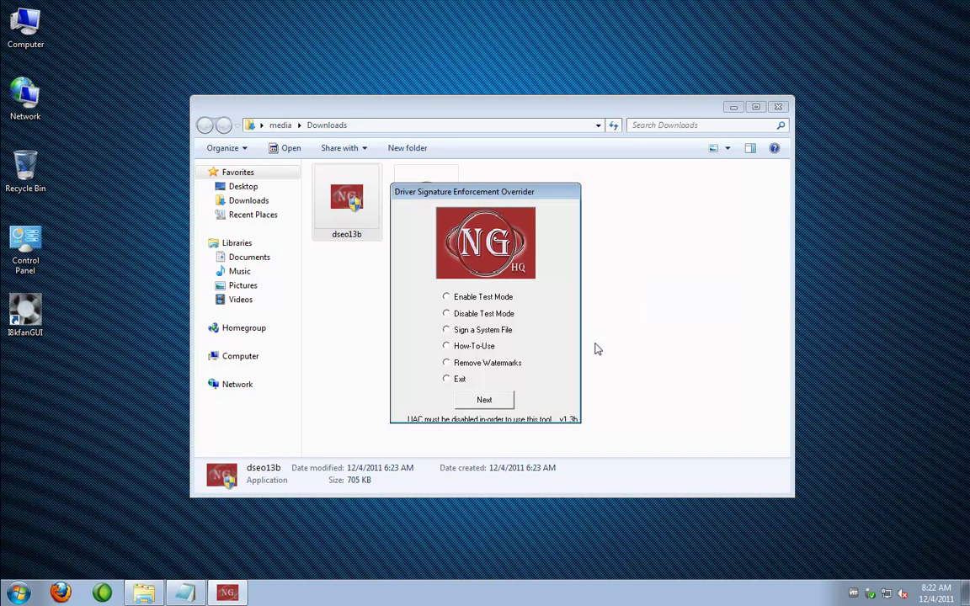
left_click(449, 299)
left_click(480, 401)
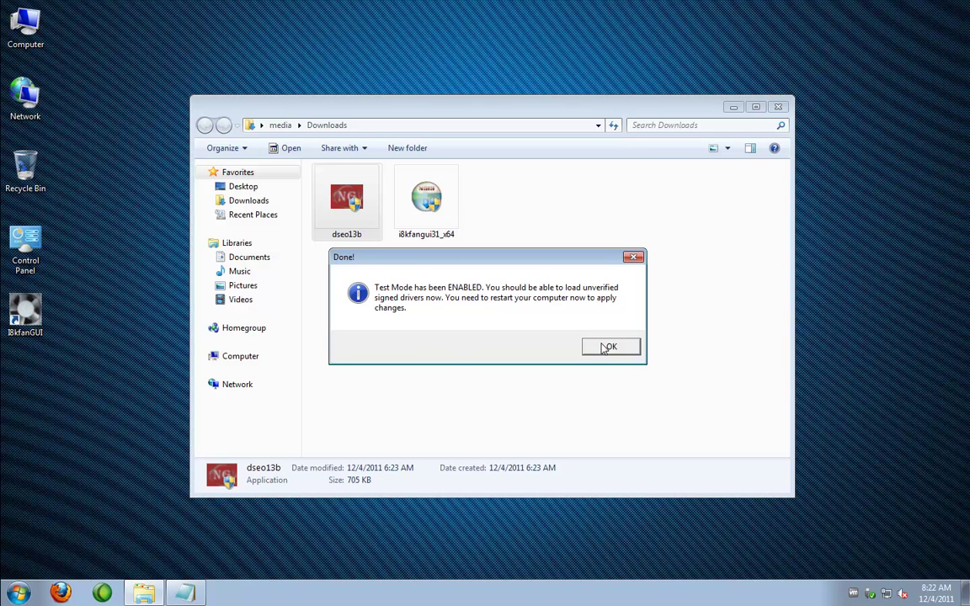
left_click(604, 348)
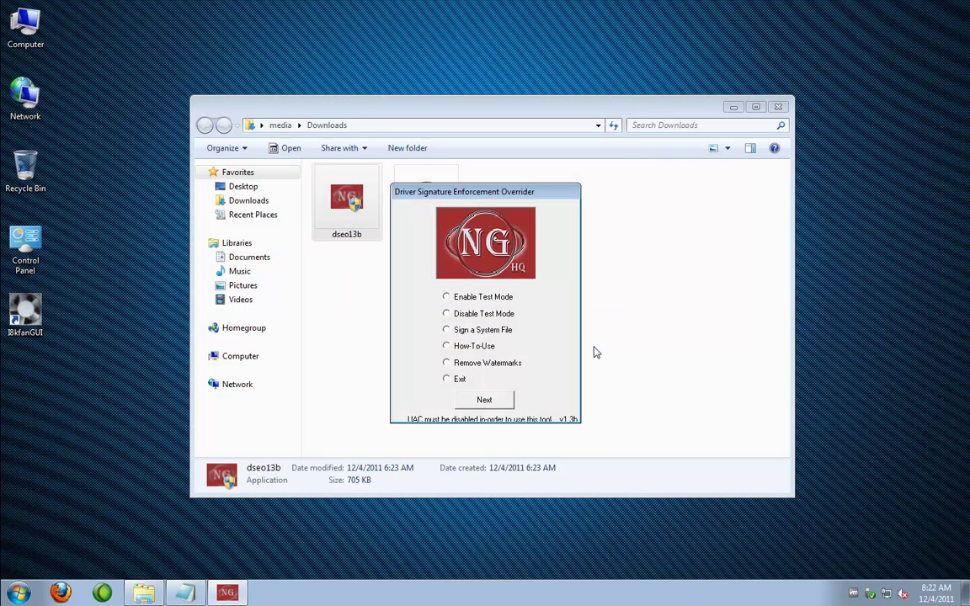
- Close the Overrider, Notepad and the Downloads folder window from the taskbar
right_click(228, 593)
left_click(244, 574)
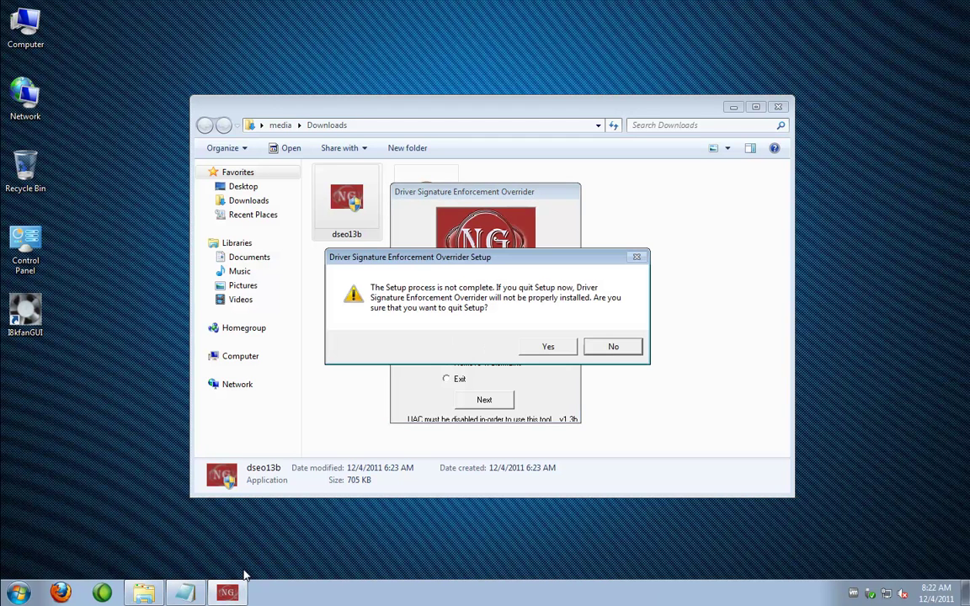
left_click(542, 352)
right_click(186, 593)
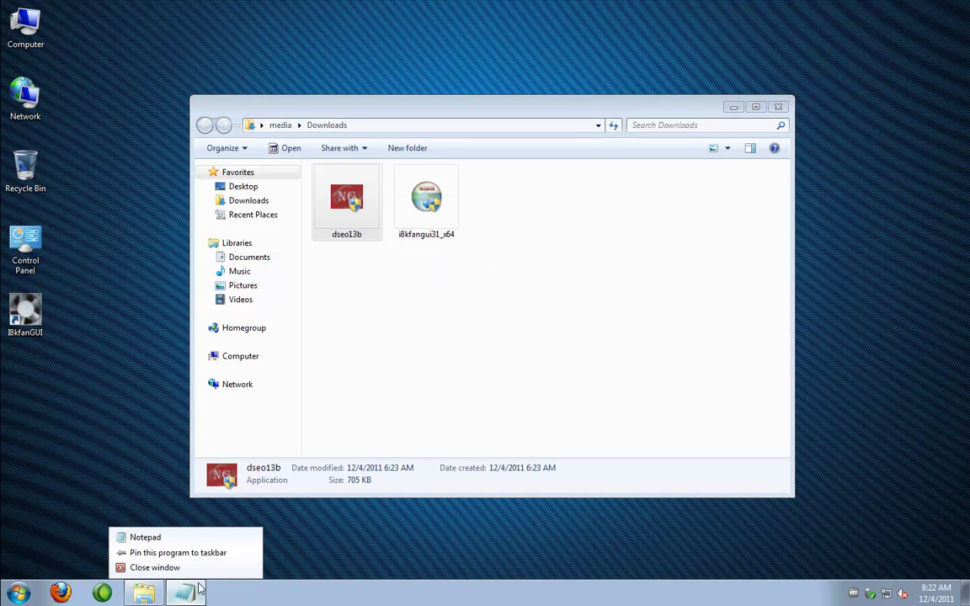
left_click(169, 566)
right_click(144, 594)
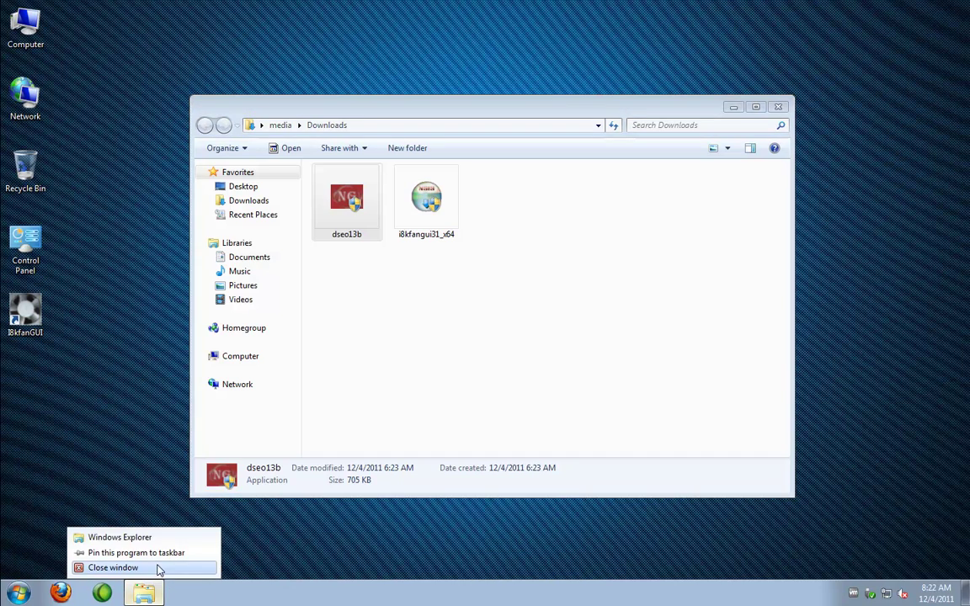
left_click(132, 569)
- Restart the computer from the Start menu's shut-down options
left_click(21, 595)
left_click(261, 556)
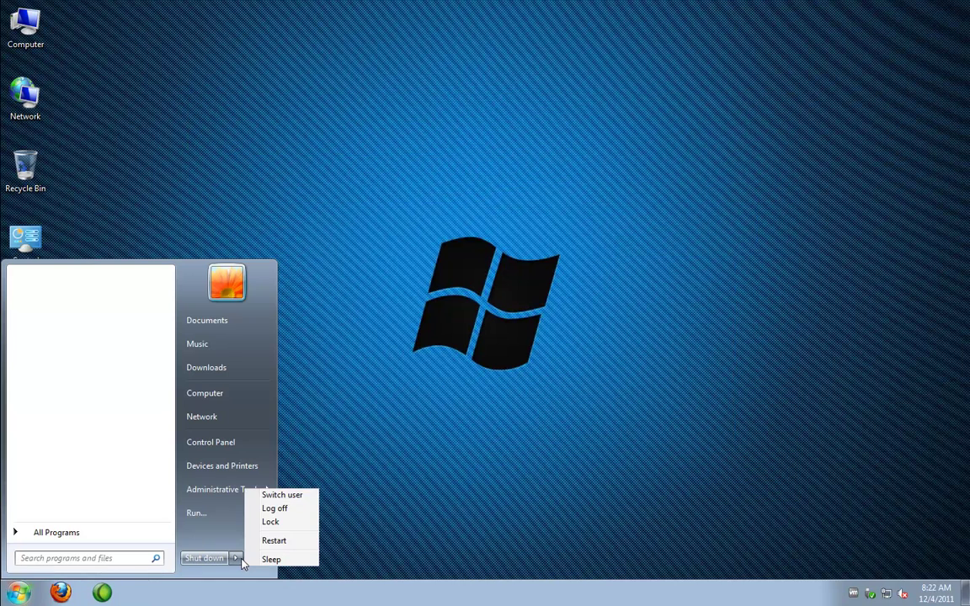
left_click(263, 546)
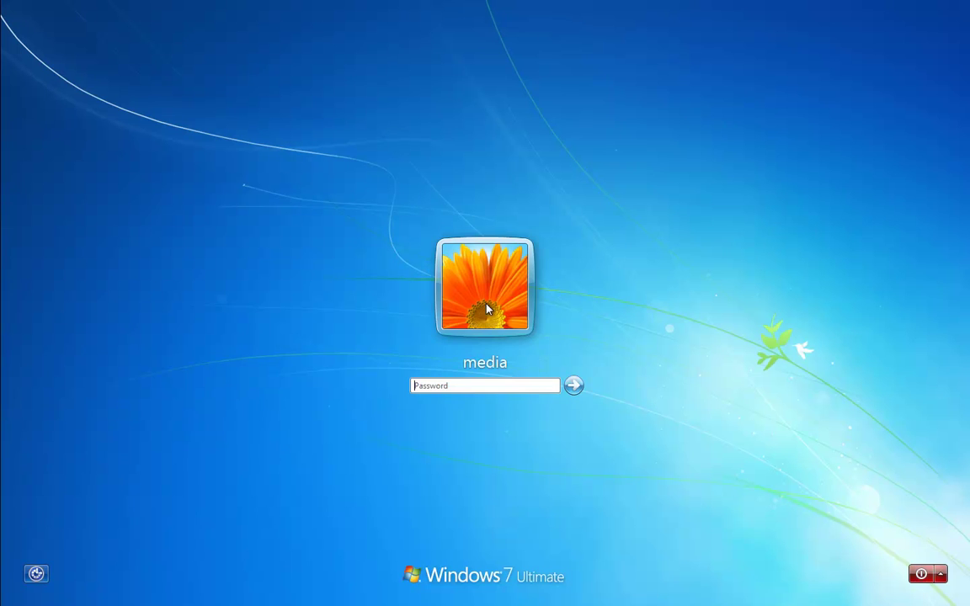
- Enter the account password to sign back into Windows 7
type("••••••")
key("Return")
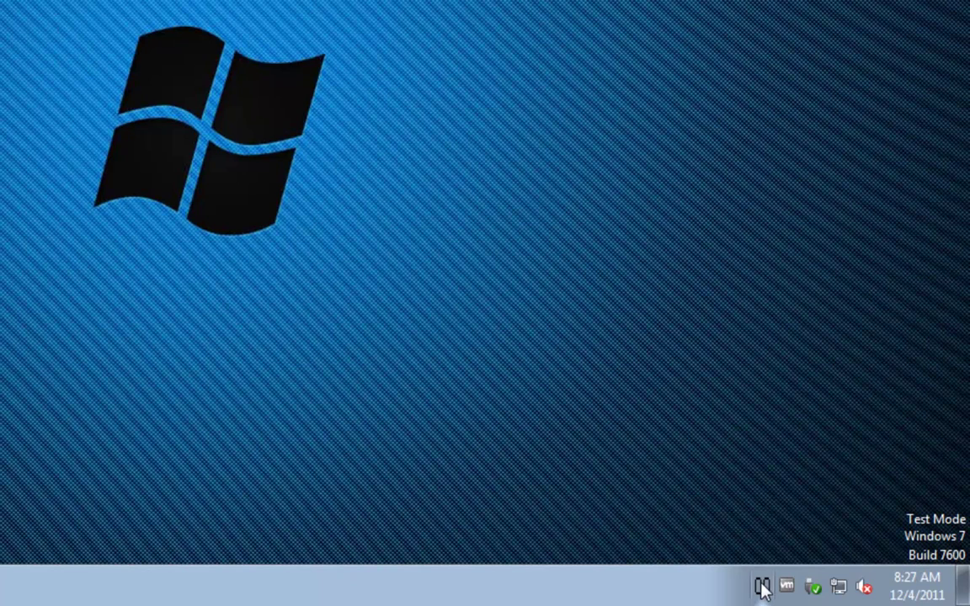
- Check the I8kfanGUI tray icon tooltip for current CPU temperature, speed and load
mouse_move(764, 588)
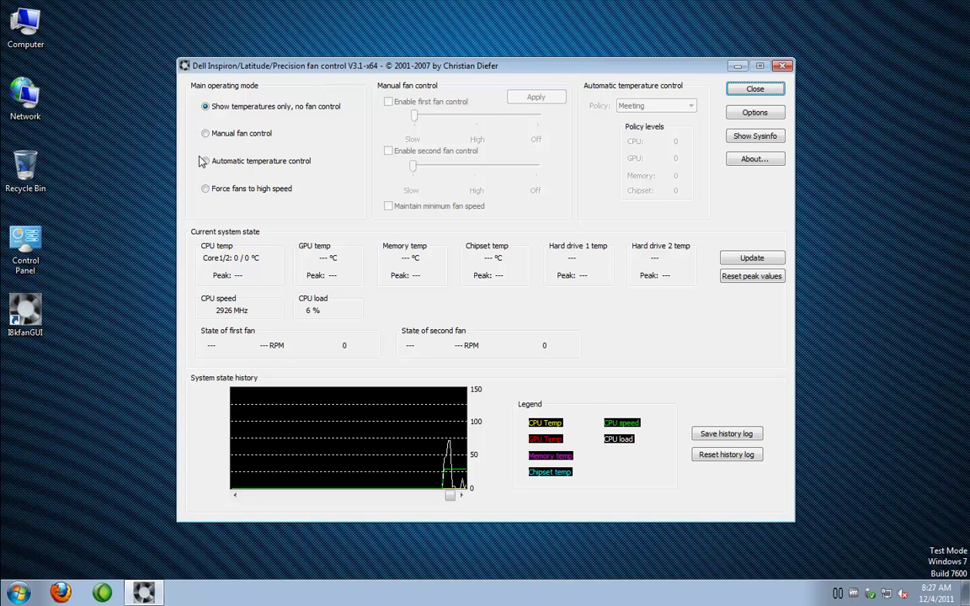
- Set the default temperature unit to Fahrenheit in I8kfanGUI's Display options
left_click(777, 116)
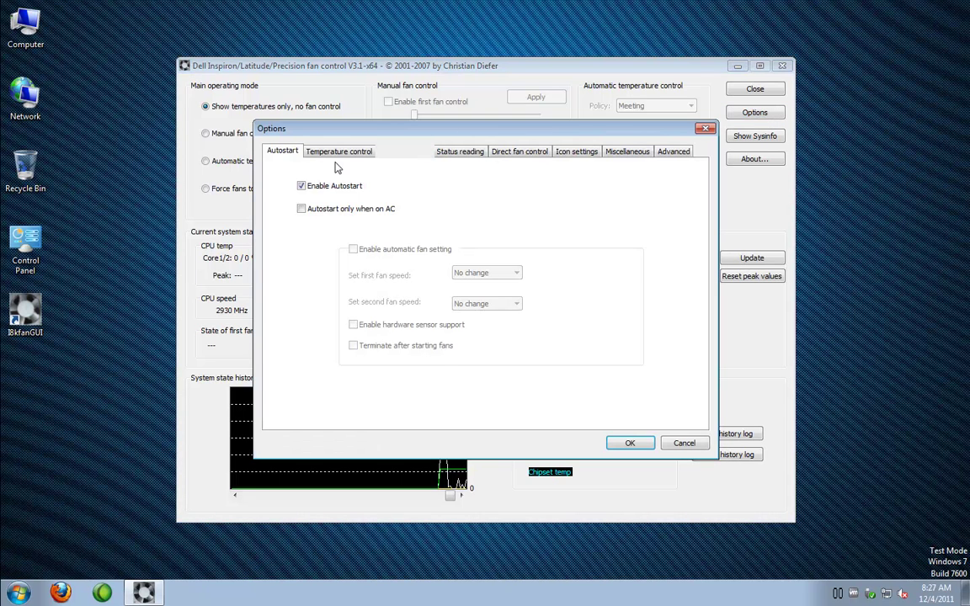
left_click(337, 152)
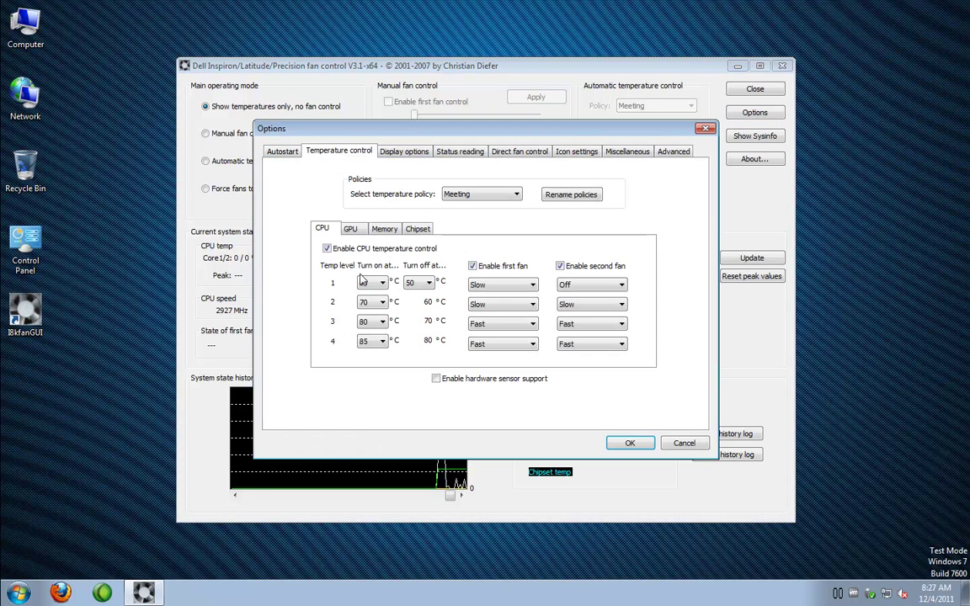
left_click(472, 286)
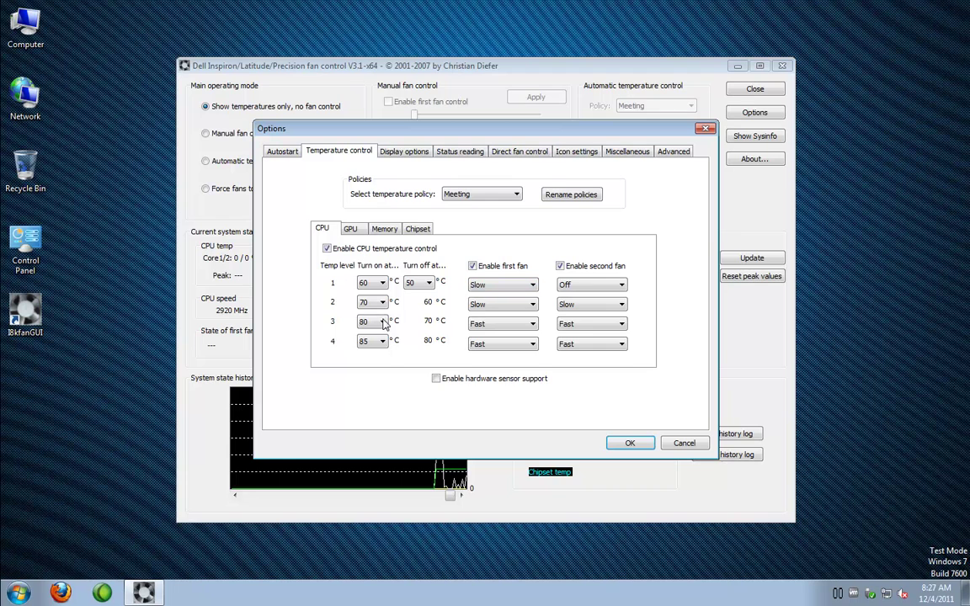
left_click(404, 153)
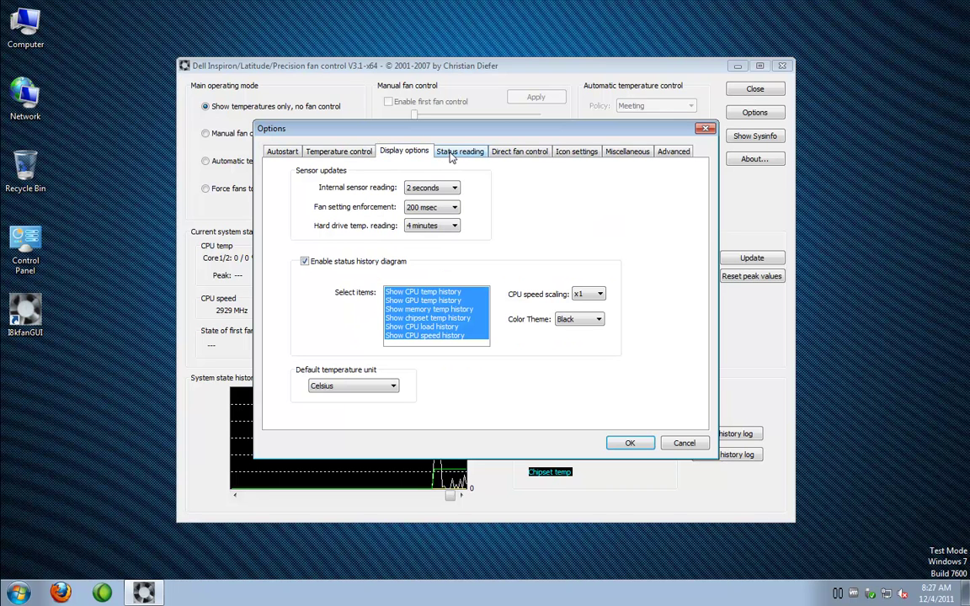
left_click(363, 386)
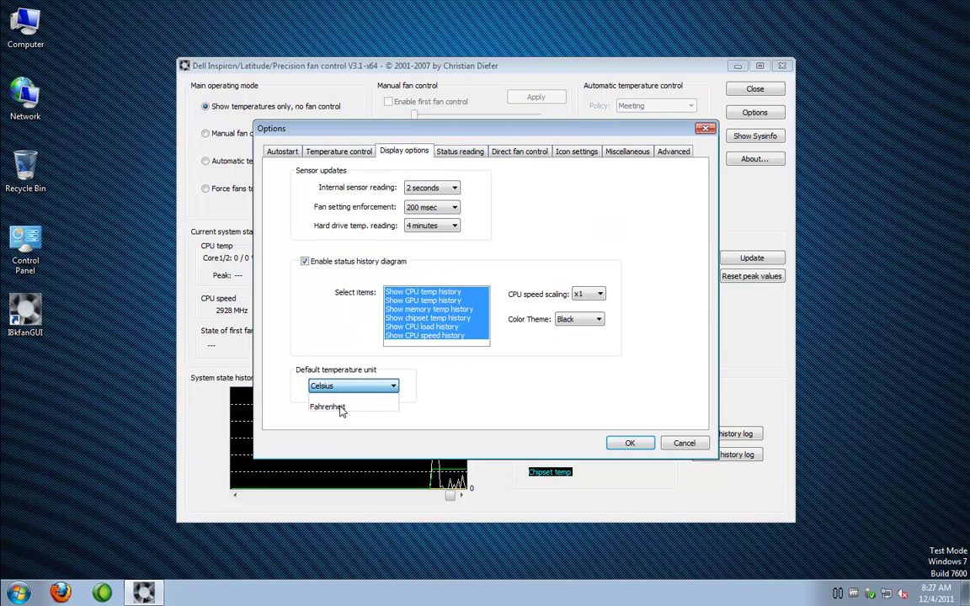
left_click(340, 404)
left_click(627, 444)
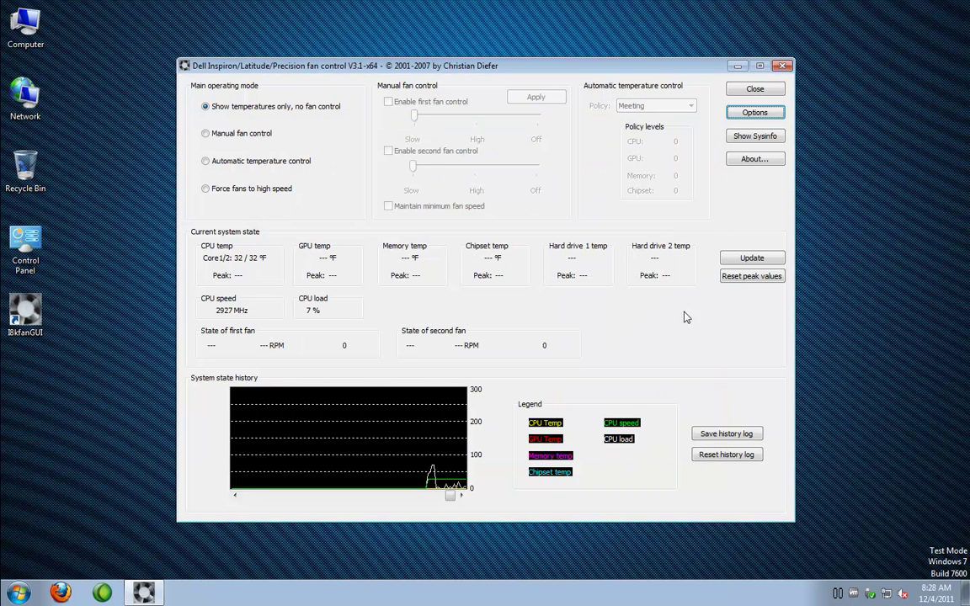
- Verify the CPU and GPU temperature thresholds now read in °F, then close the fan control
left_click(755, 113)
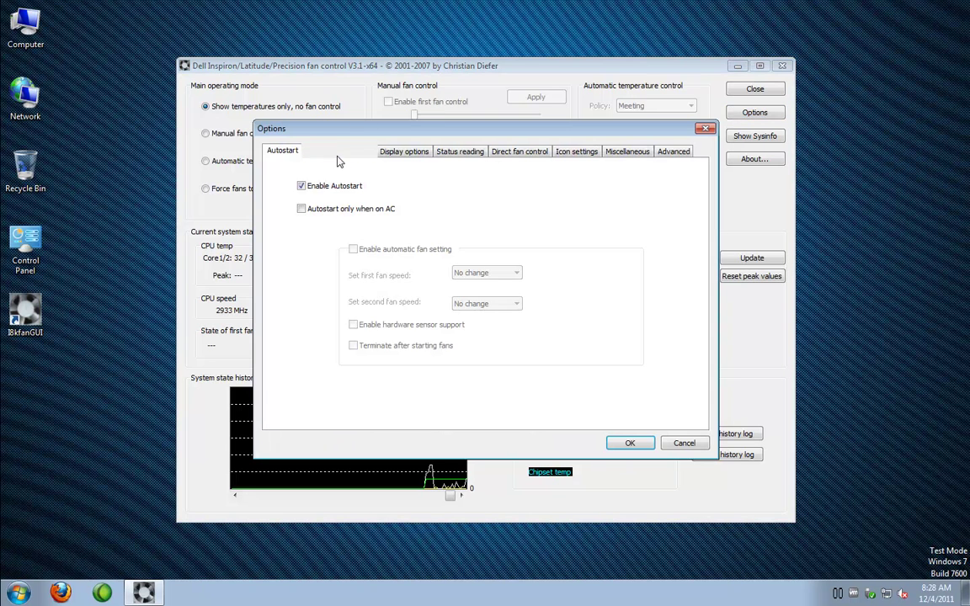
left_click(339, 152)
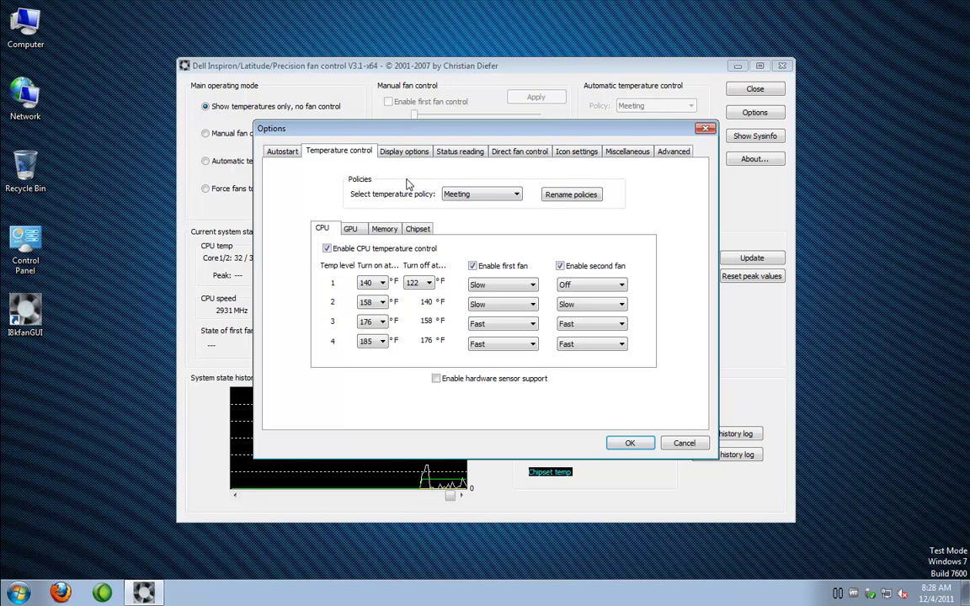
left_click(348, 229)
left_click(322, 228)
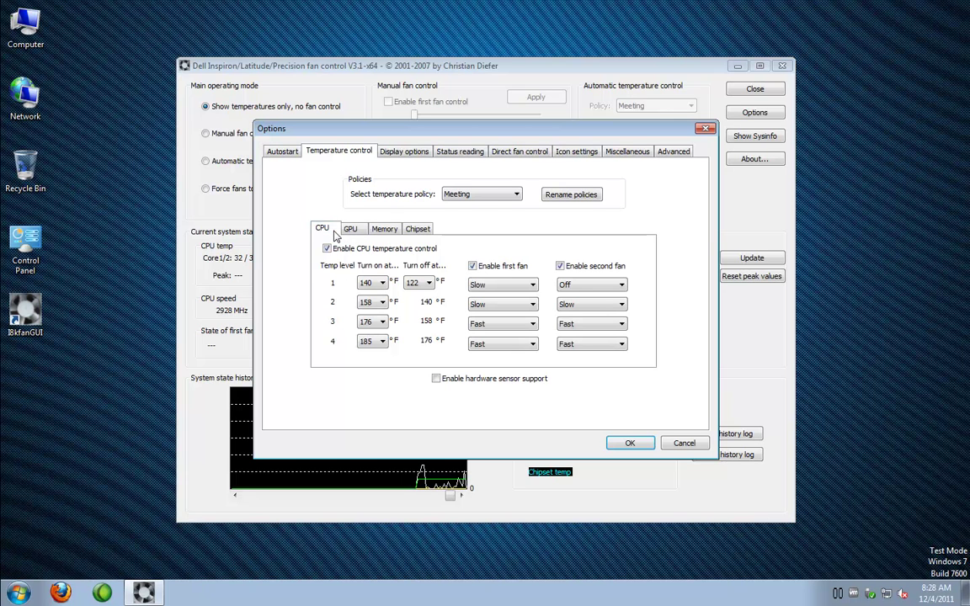
left_click(632, 443)
left_click(741, 91)
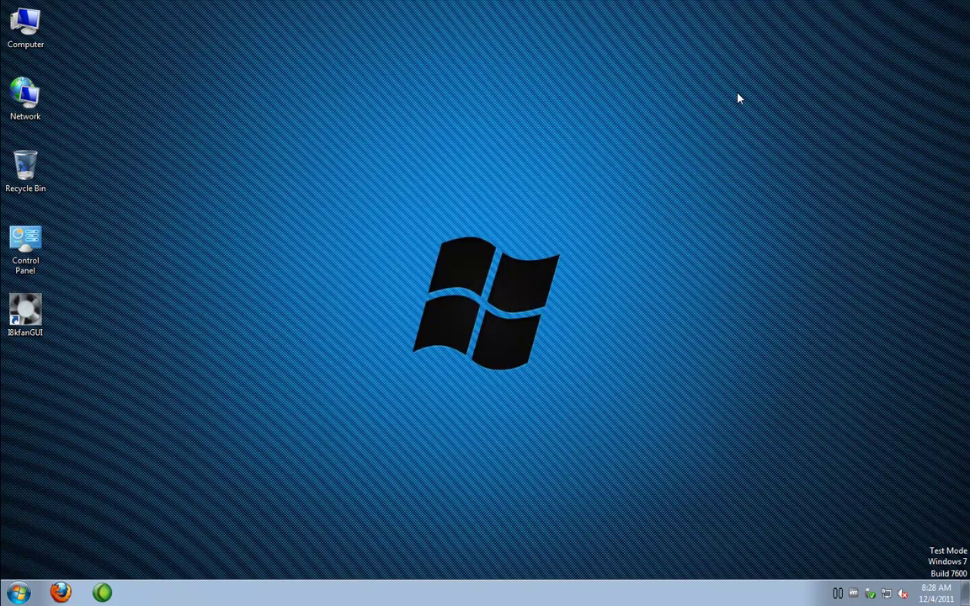